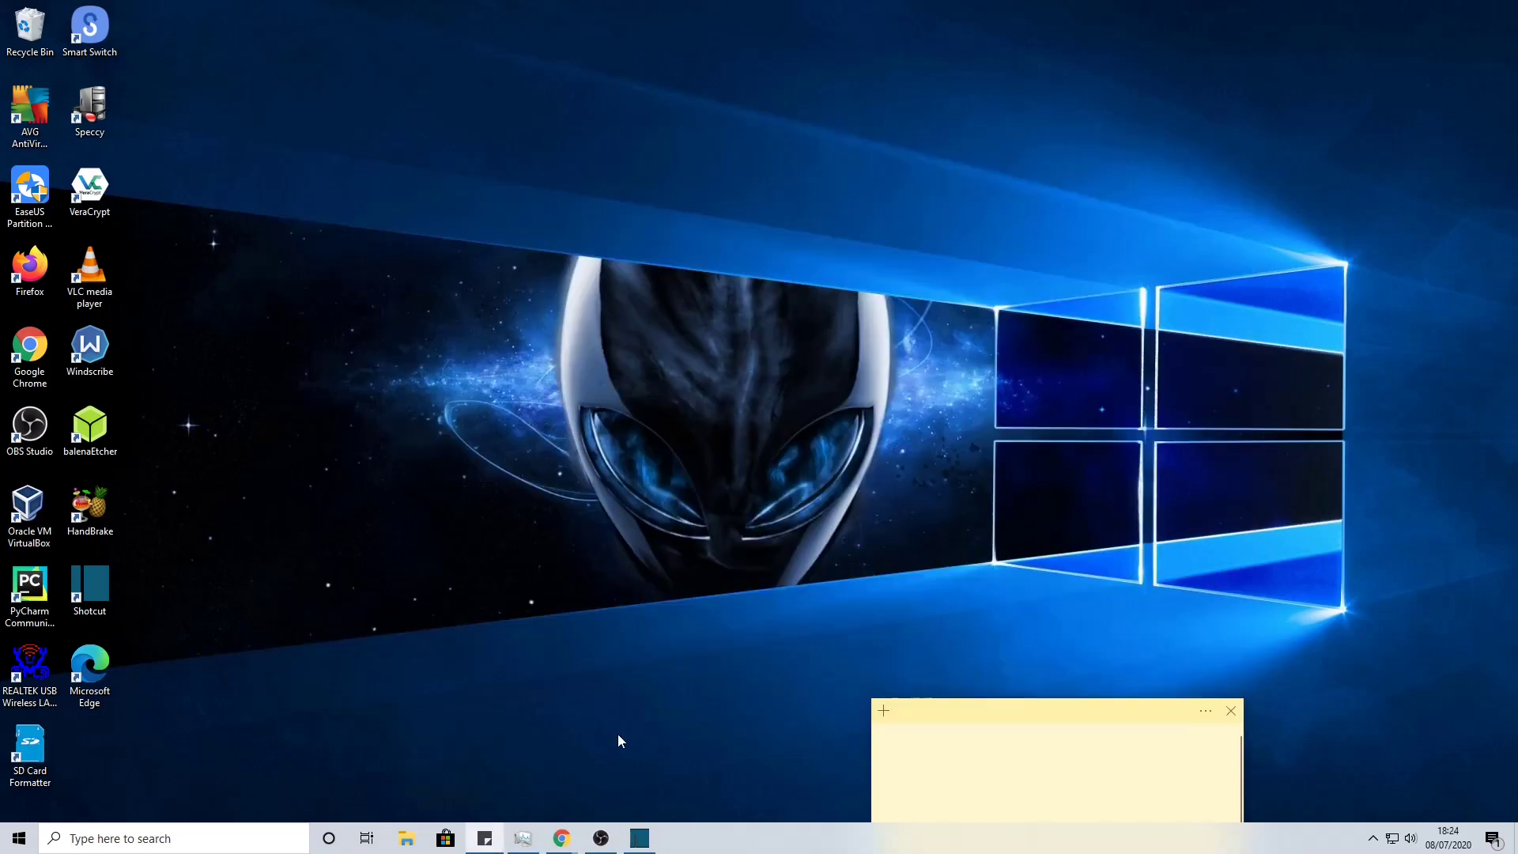
Bring back Task Manager and open the actions for the Dell Backup And Recovery Toaster (32 bit) process.
click(521, 826)
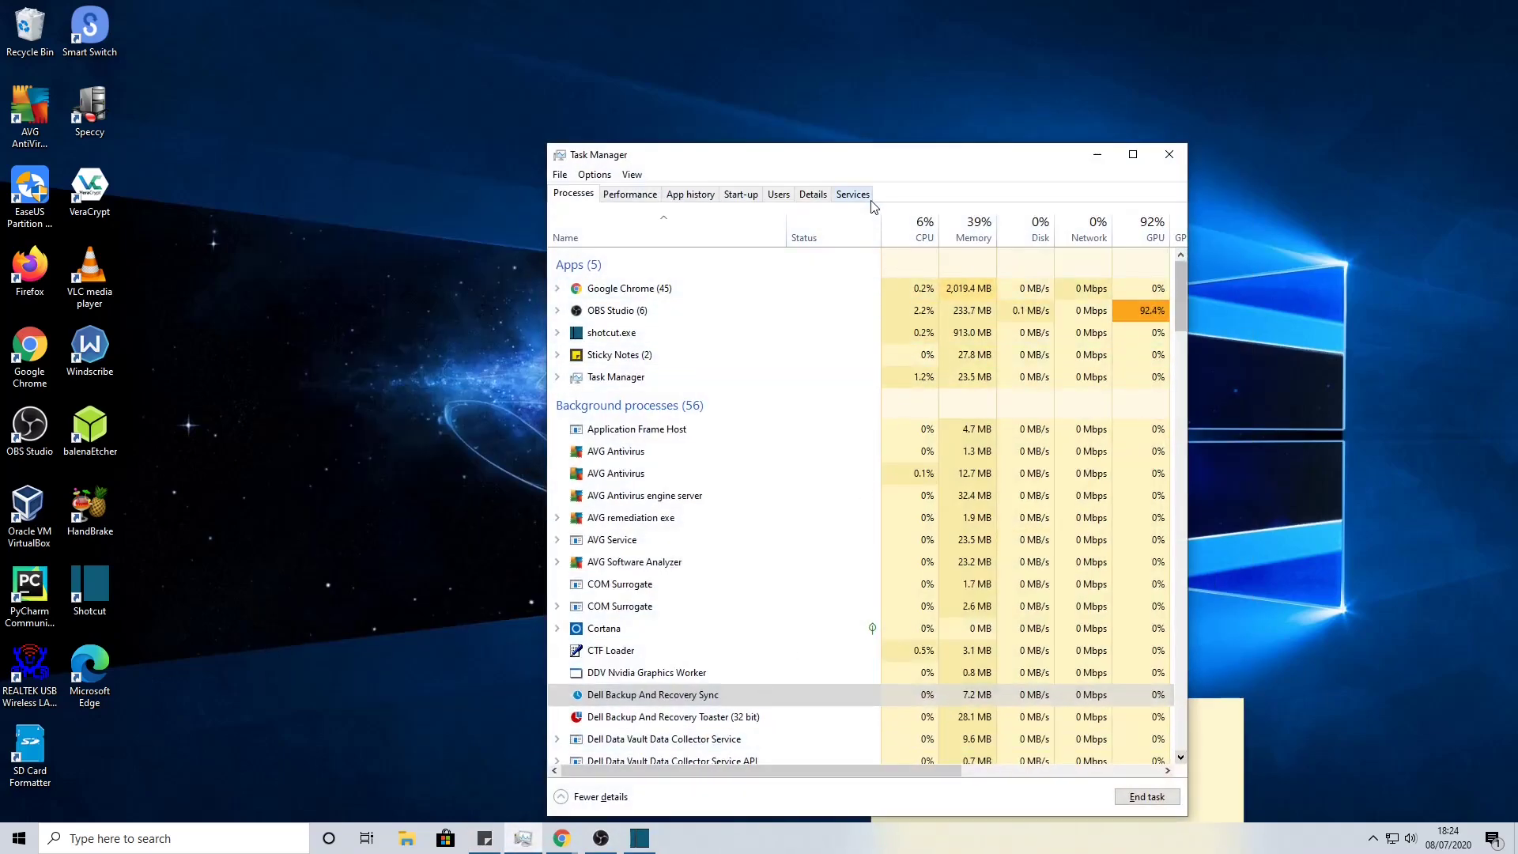
drag(914, 168, 928, 187)
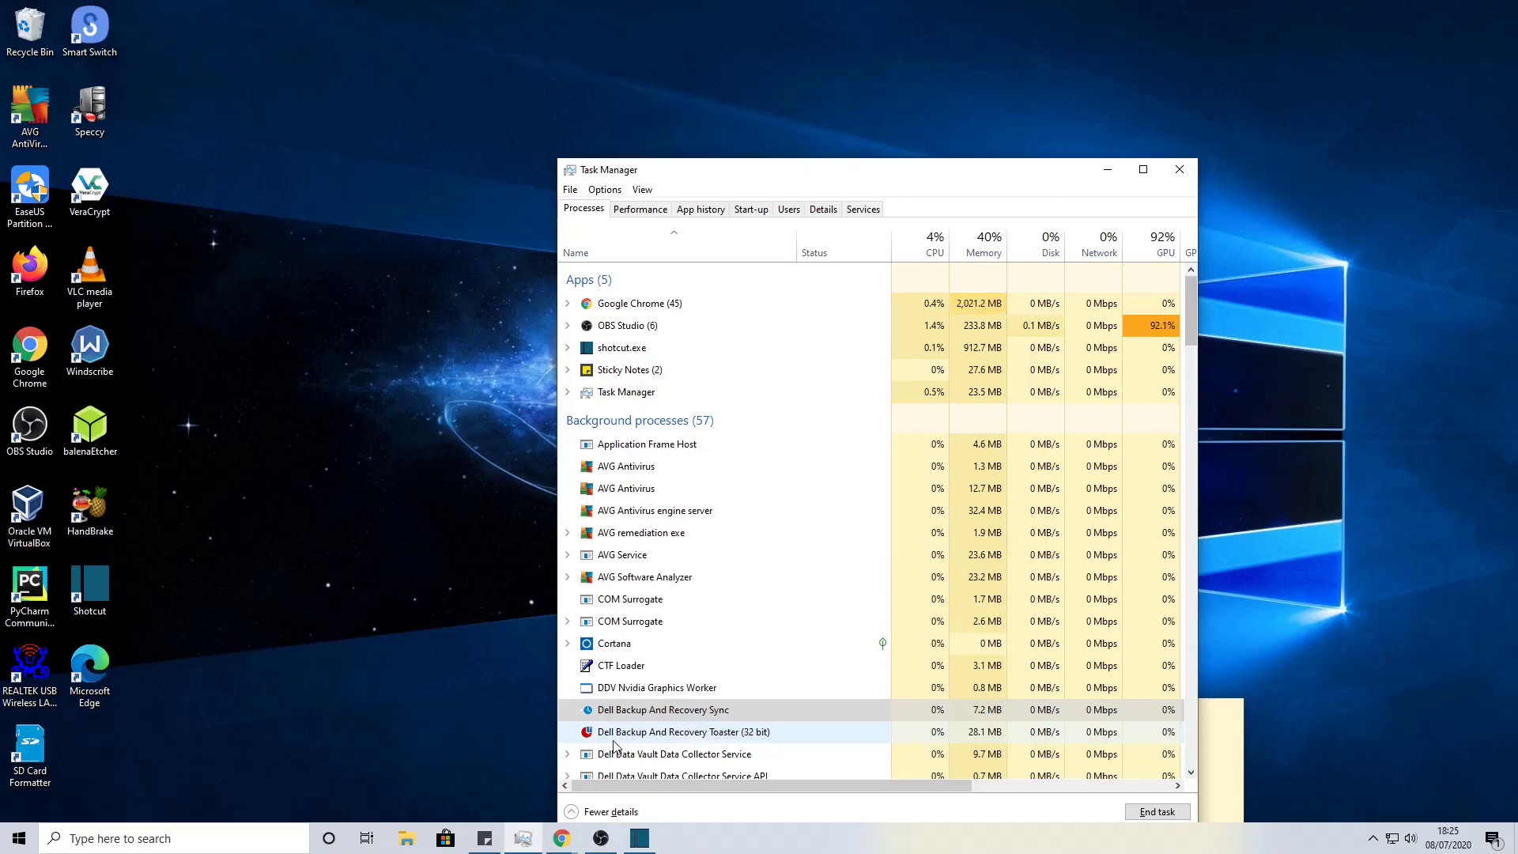
click(689, 736)
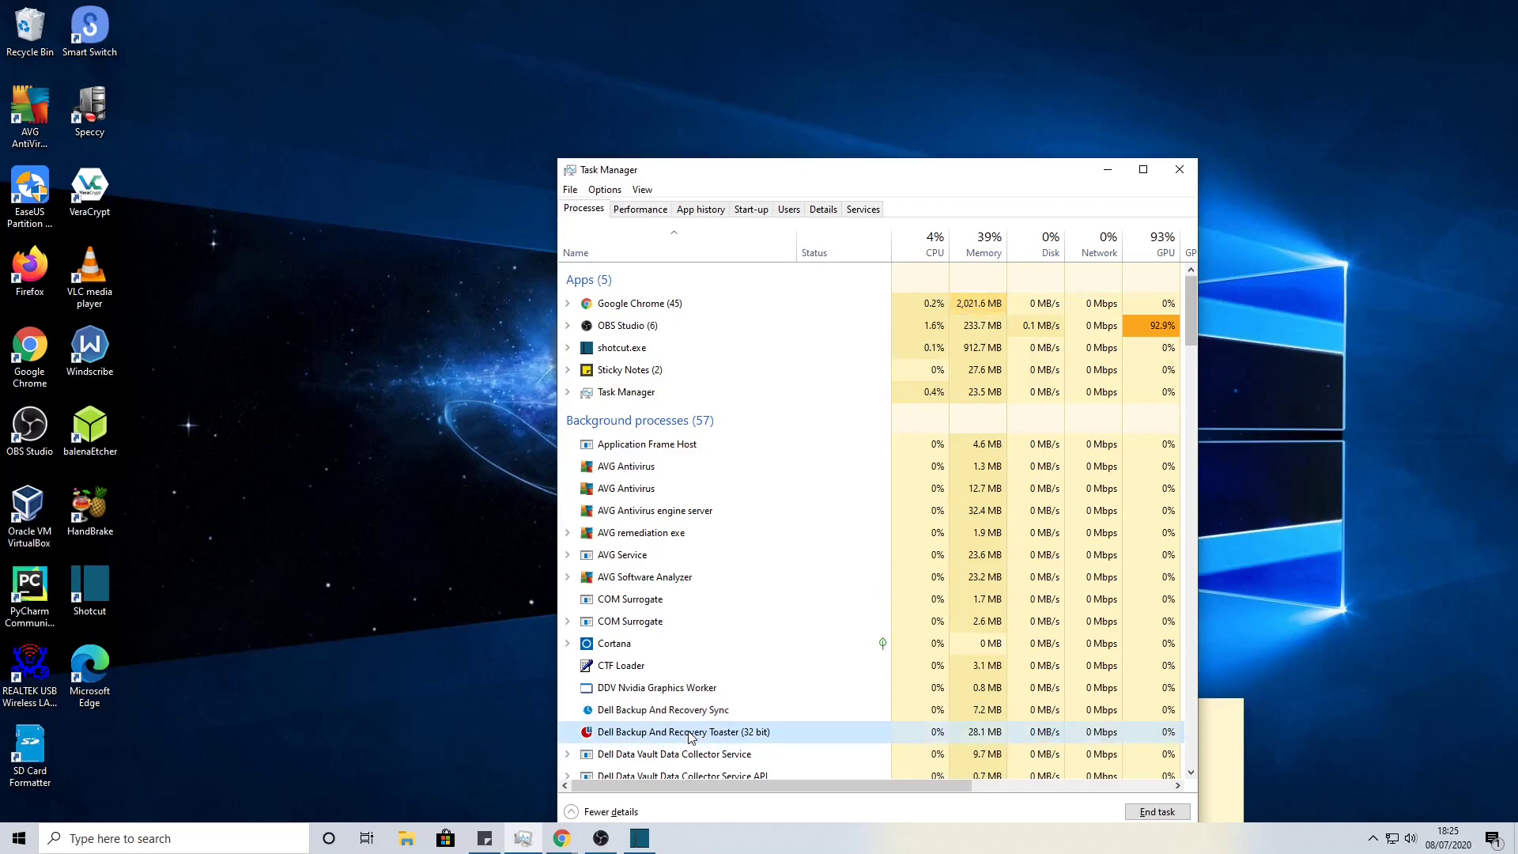
right_click(688, 736)
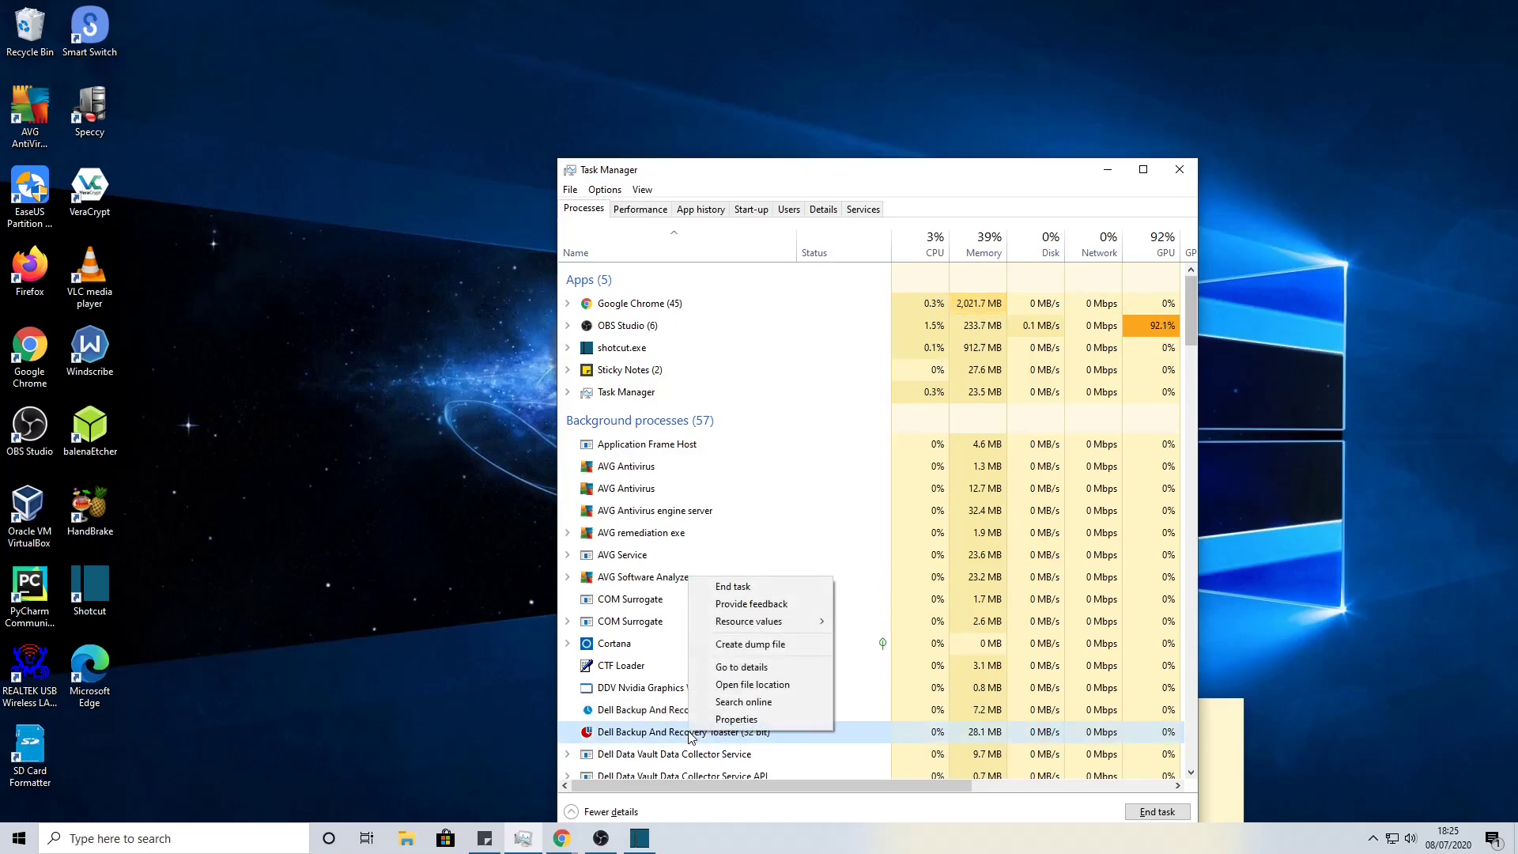
Open the Toaster process's location in the AlienRespawn folder, check Toaster.exe's details and find Toaster.exe.config.
click(744, 686)
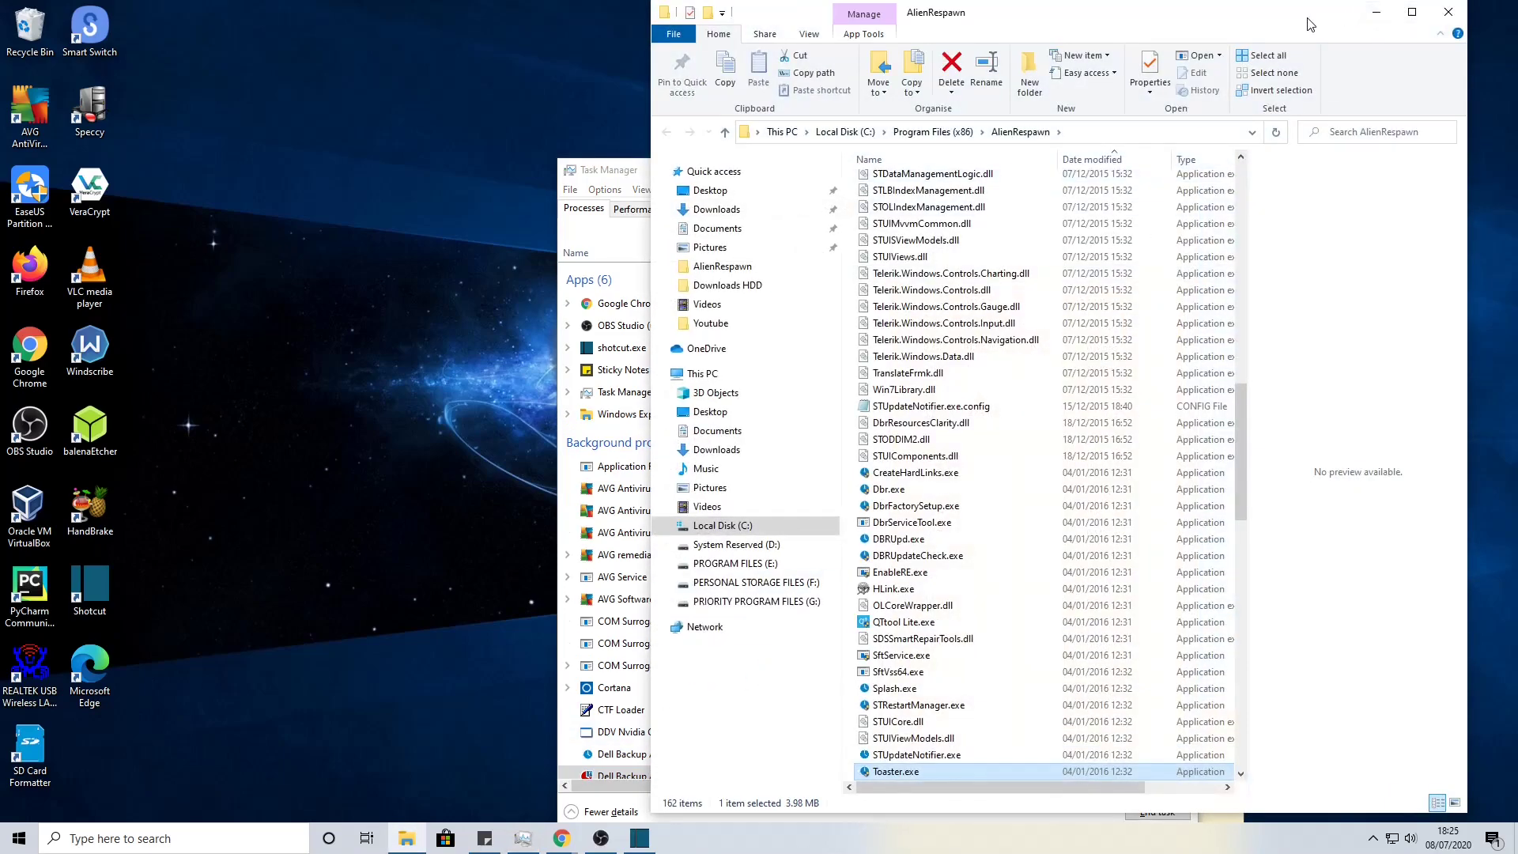
drag(1309, 24, 1190, 34)
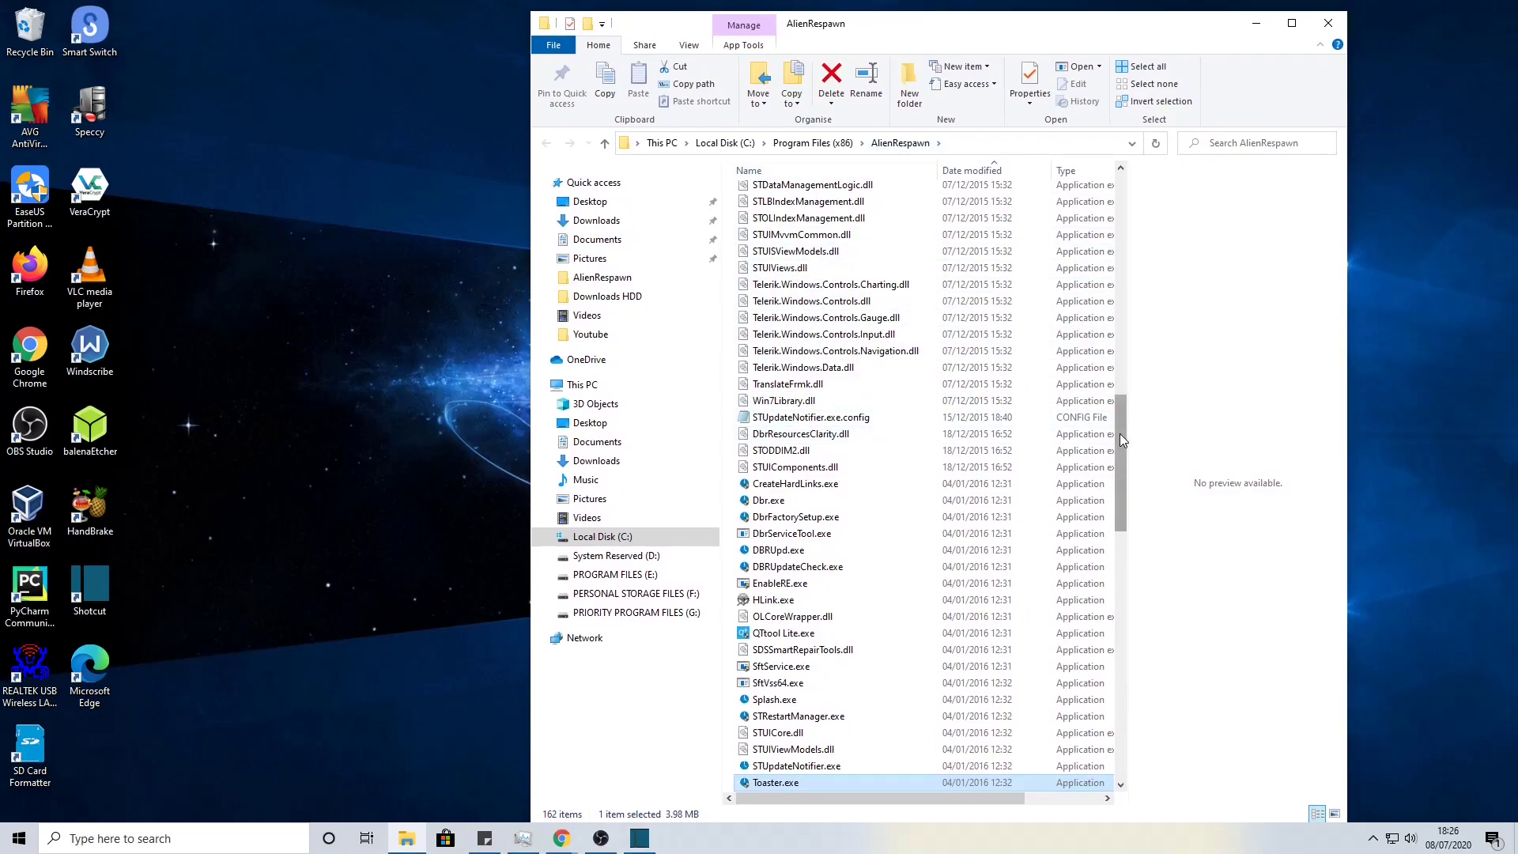
drag(1119, 433, 1114, 468)
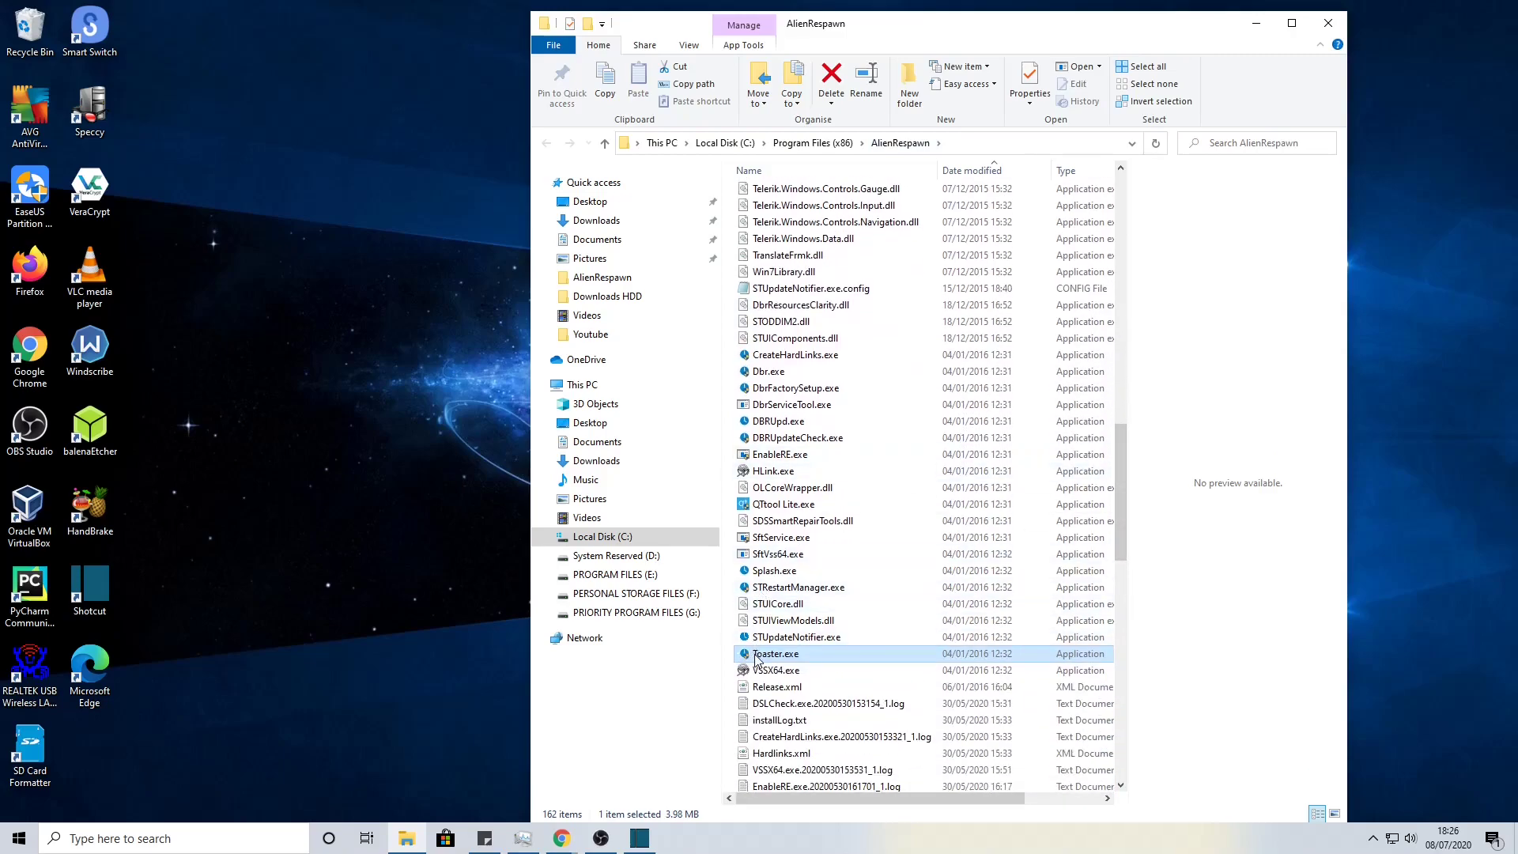
mouse_move(796, 666)
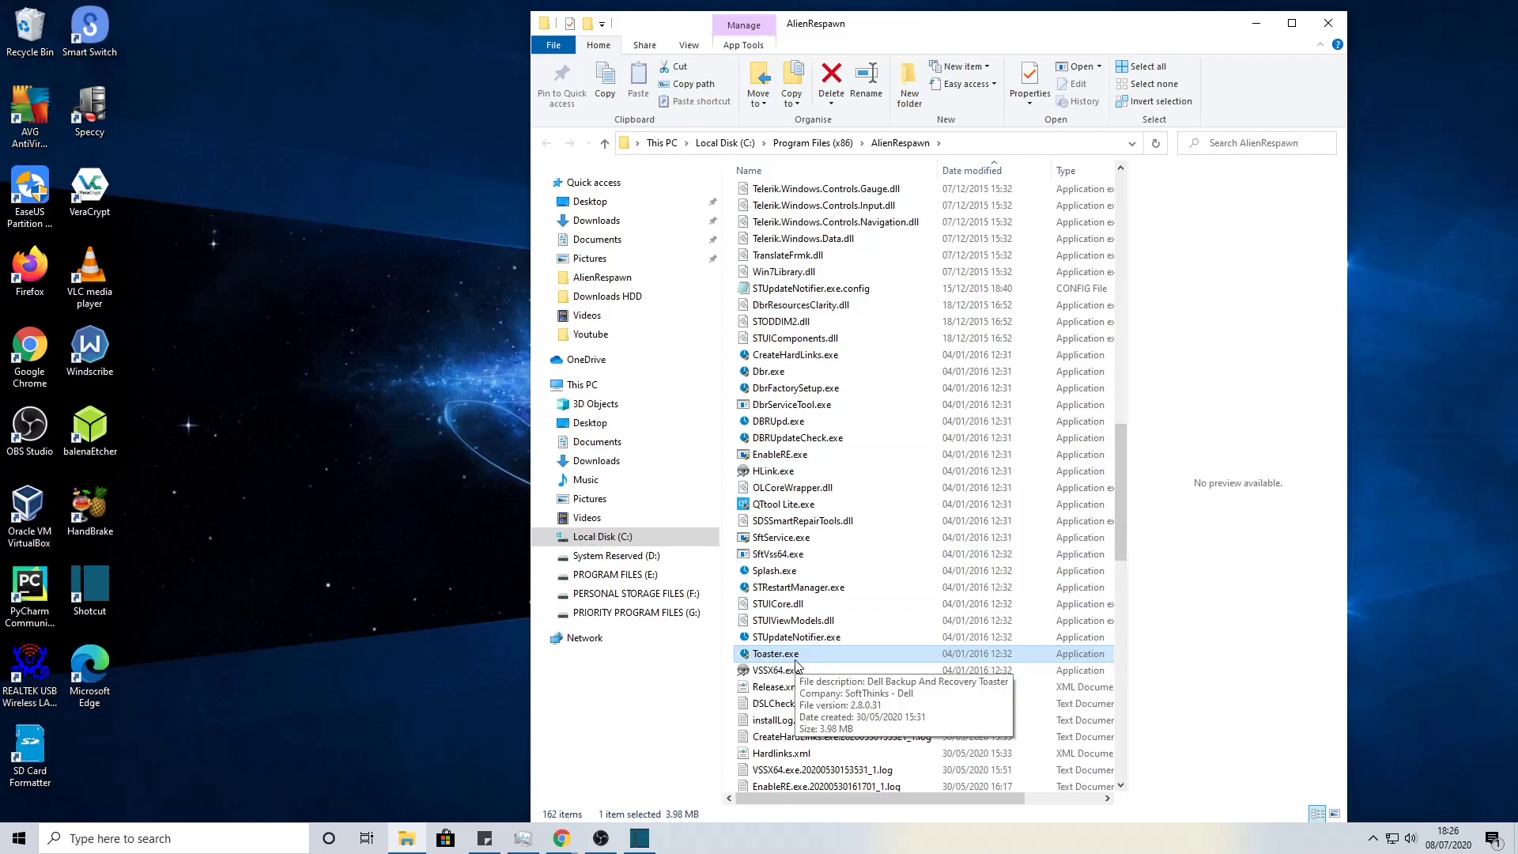
drag(1122, 509, 1117, 406)
click(809, 319)
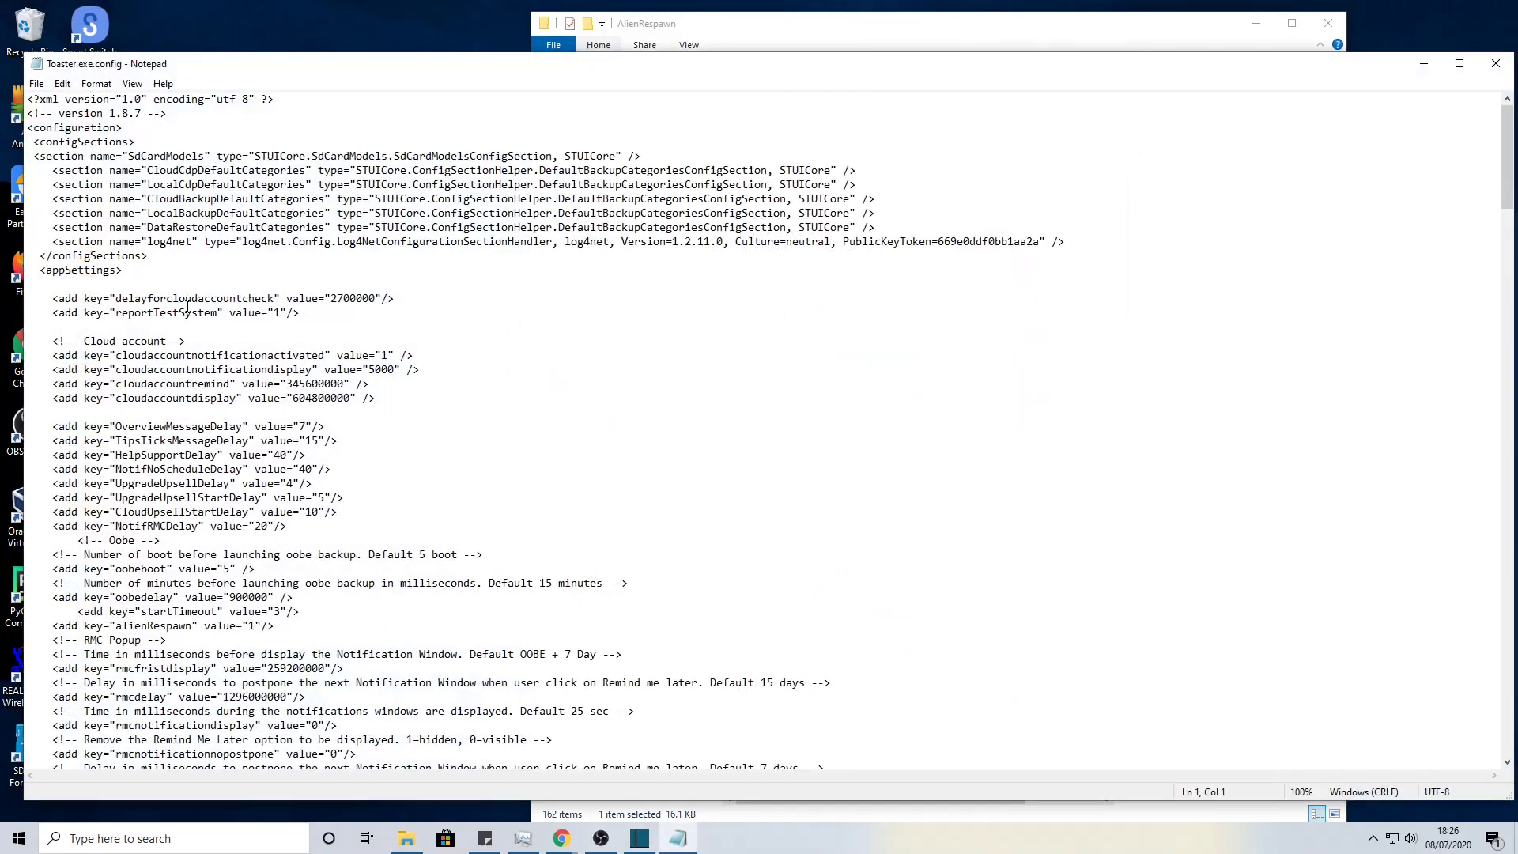
scroll(183, 269, down, 3)
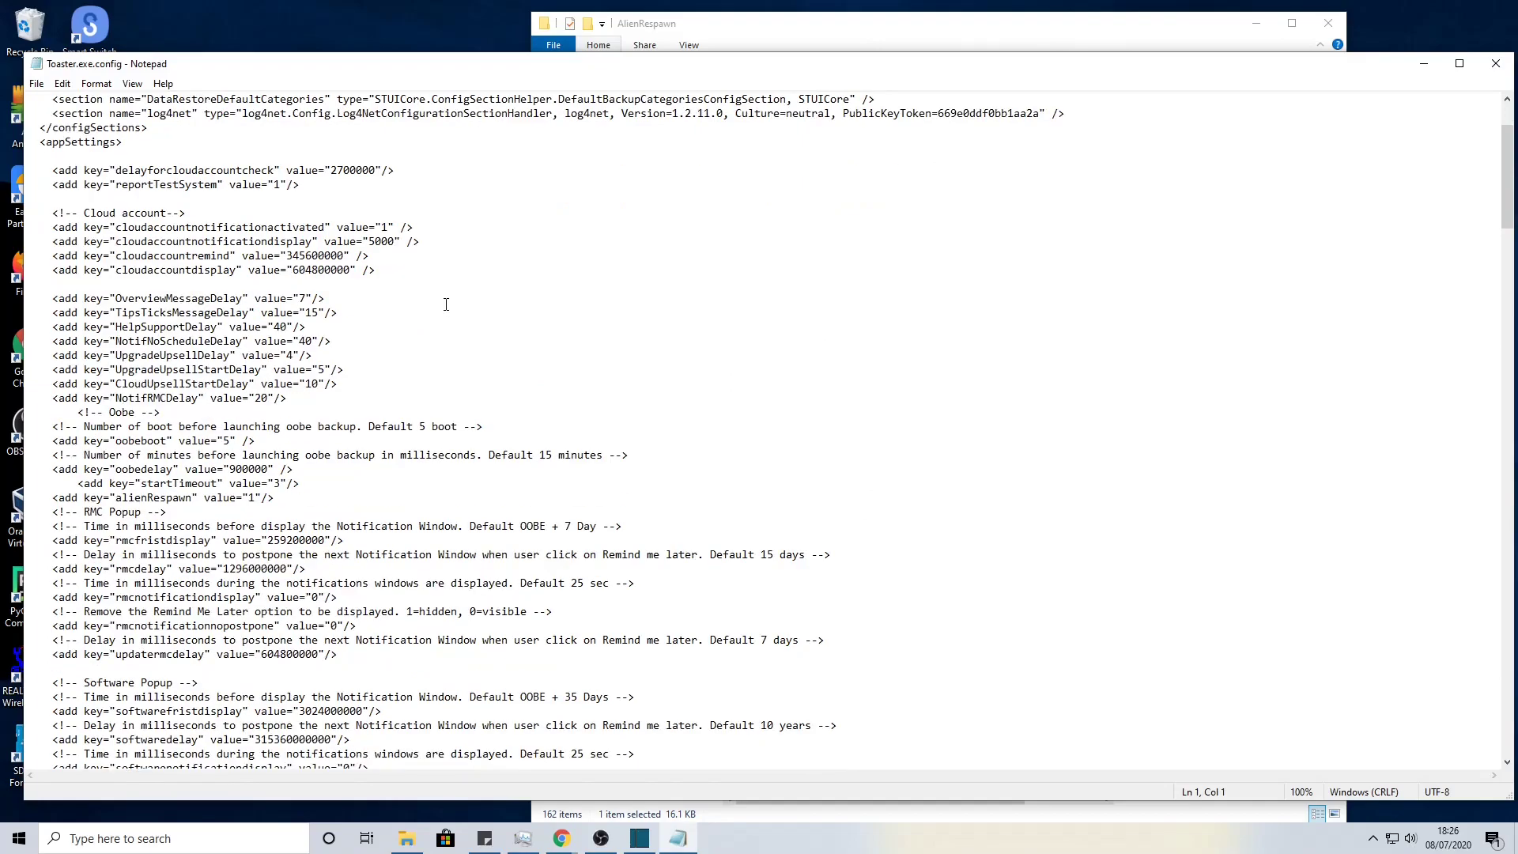
scroll(445, 304, down, 5)
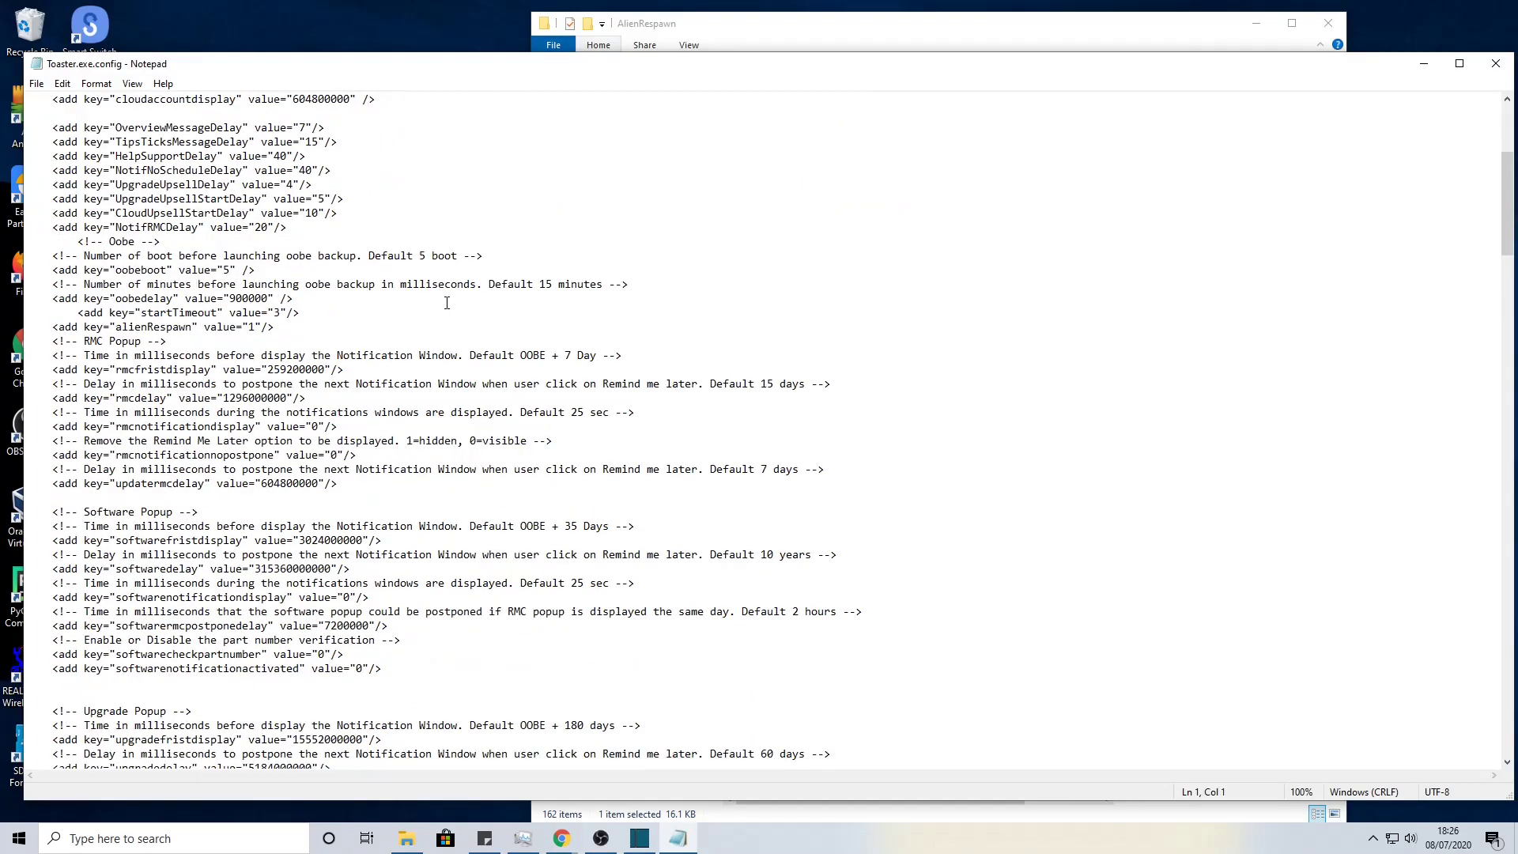
scroll(442, 300, down, 2)
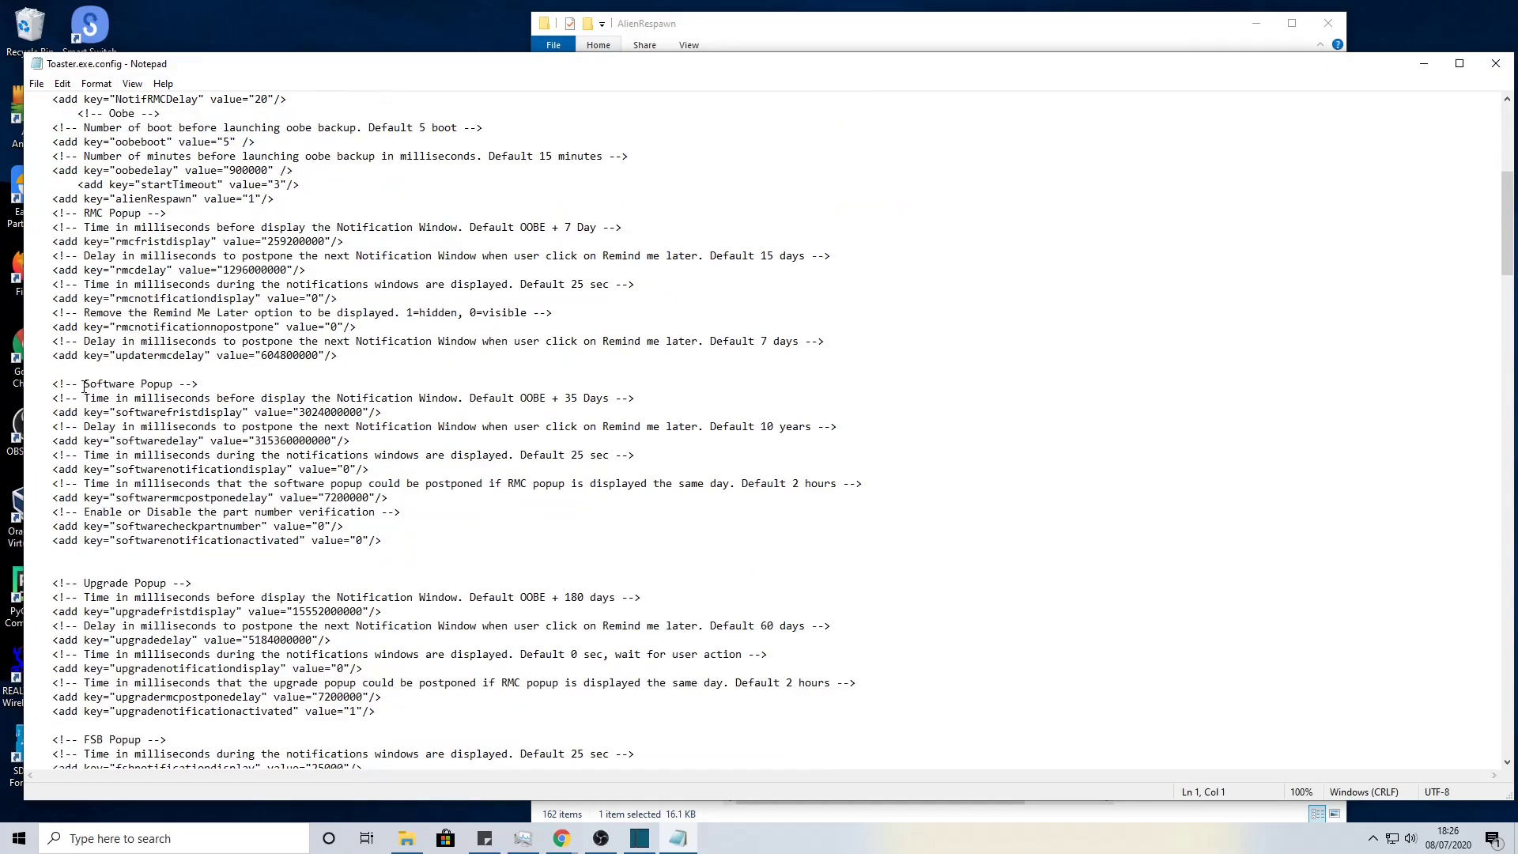
drag(89, 385, 180, 385)
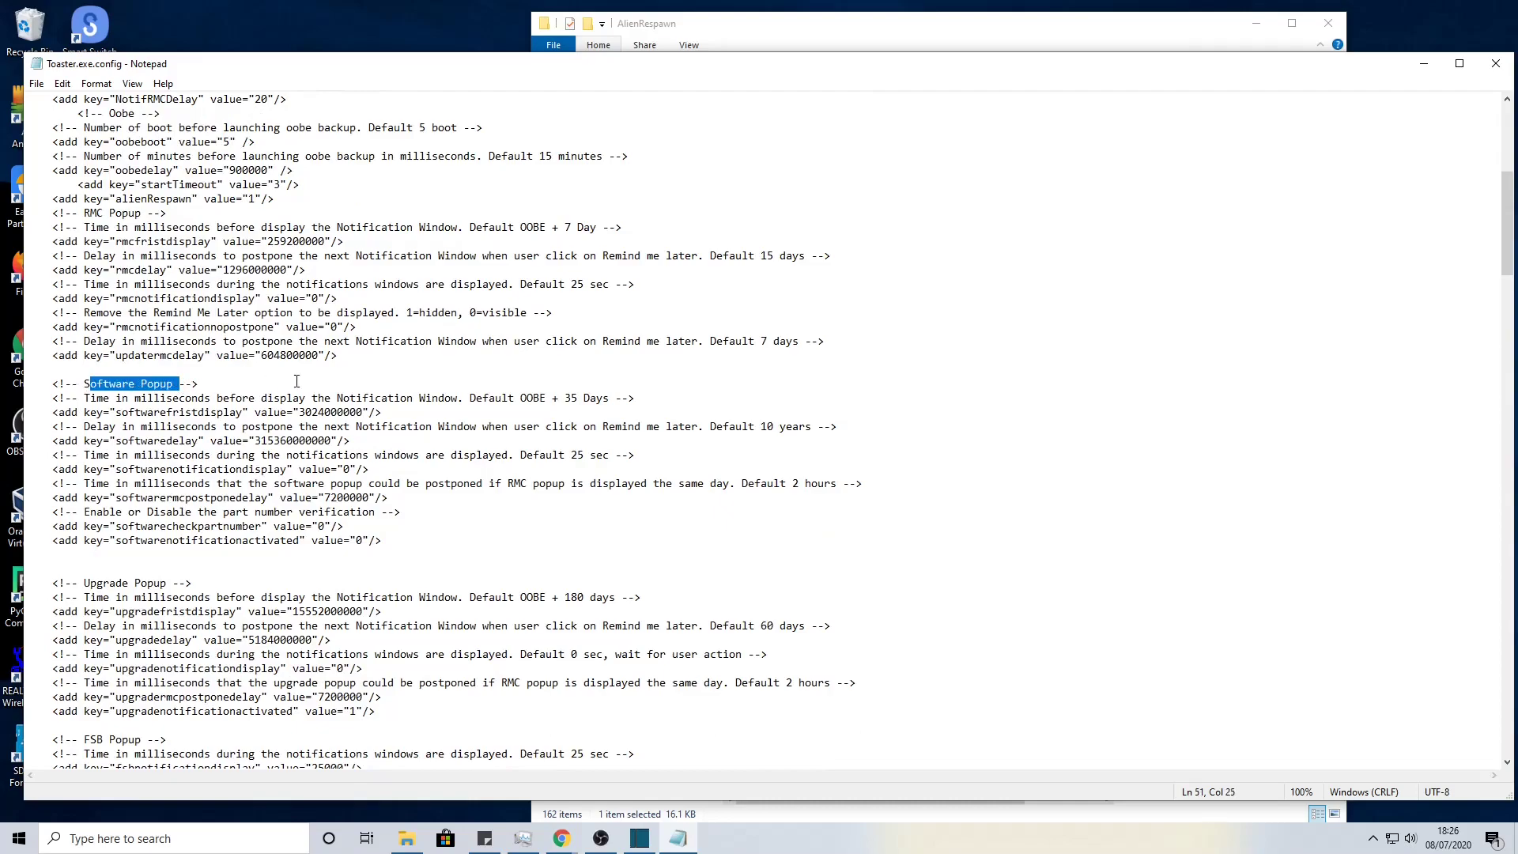
scroll(474, 537, down, 2)
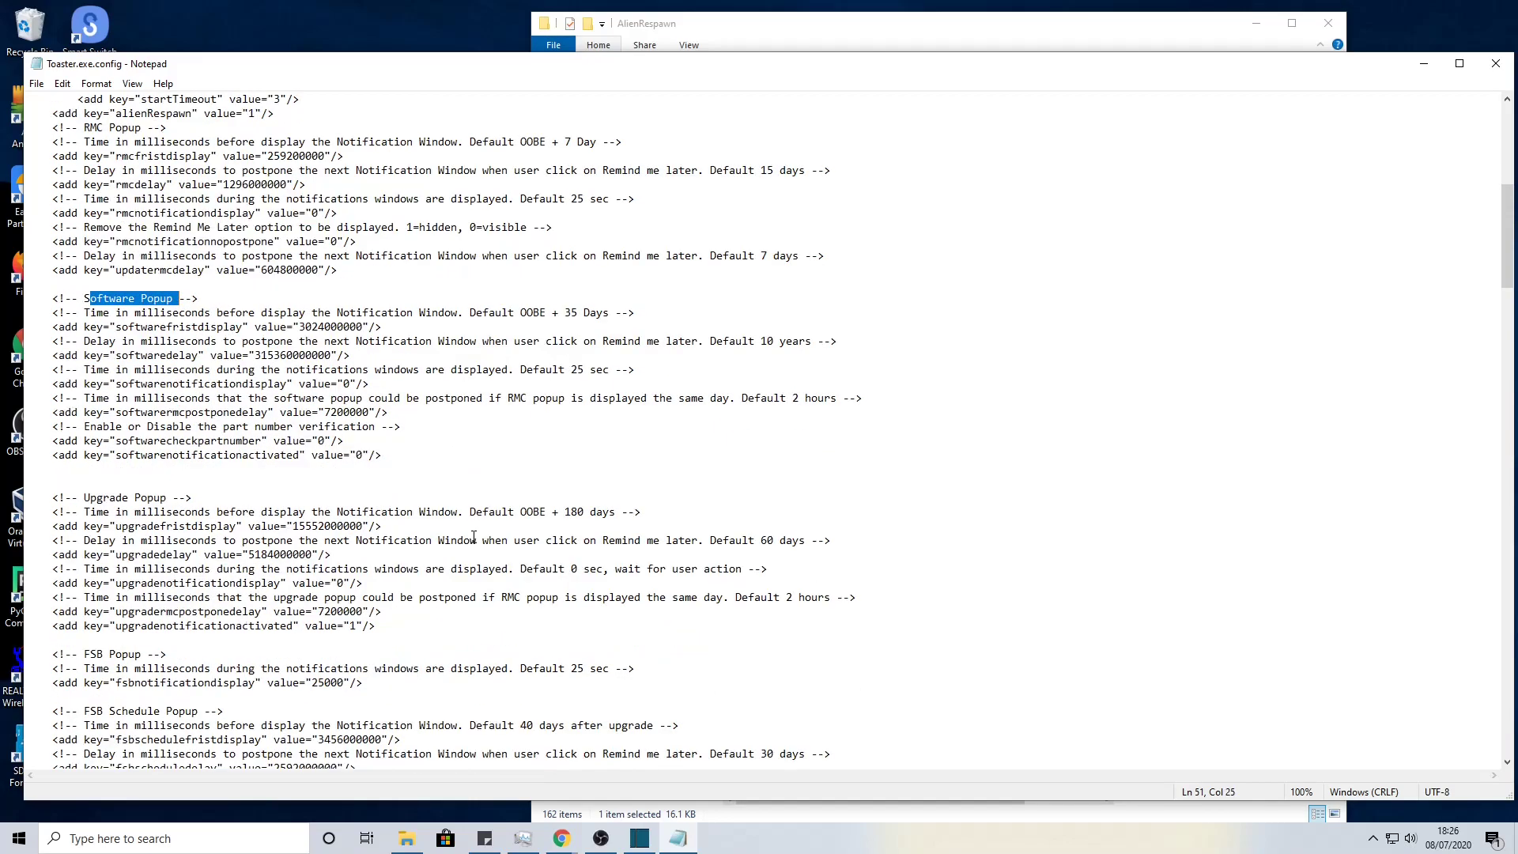
scroll(432, 558, down, 2)
scroll(263, 408, down, 3)
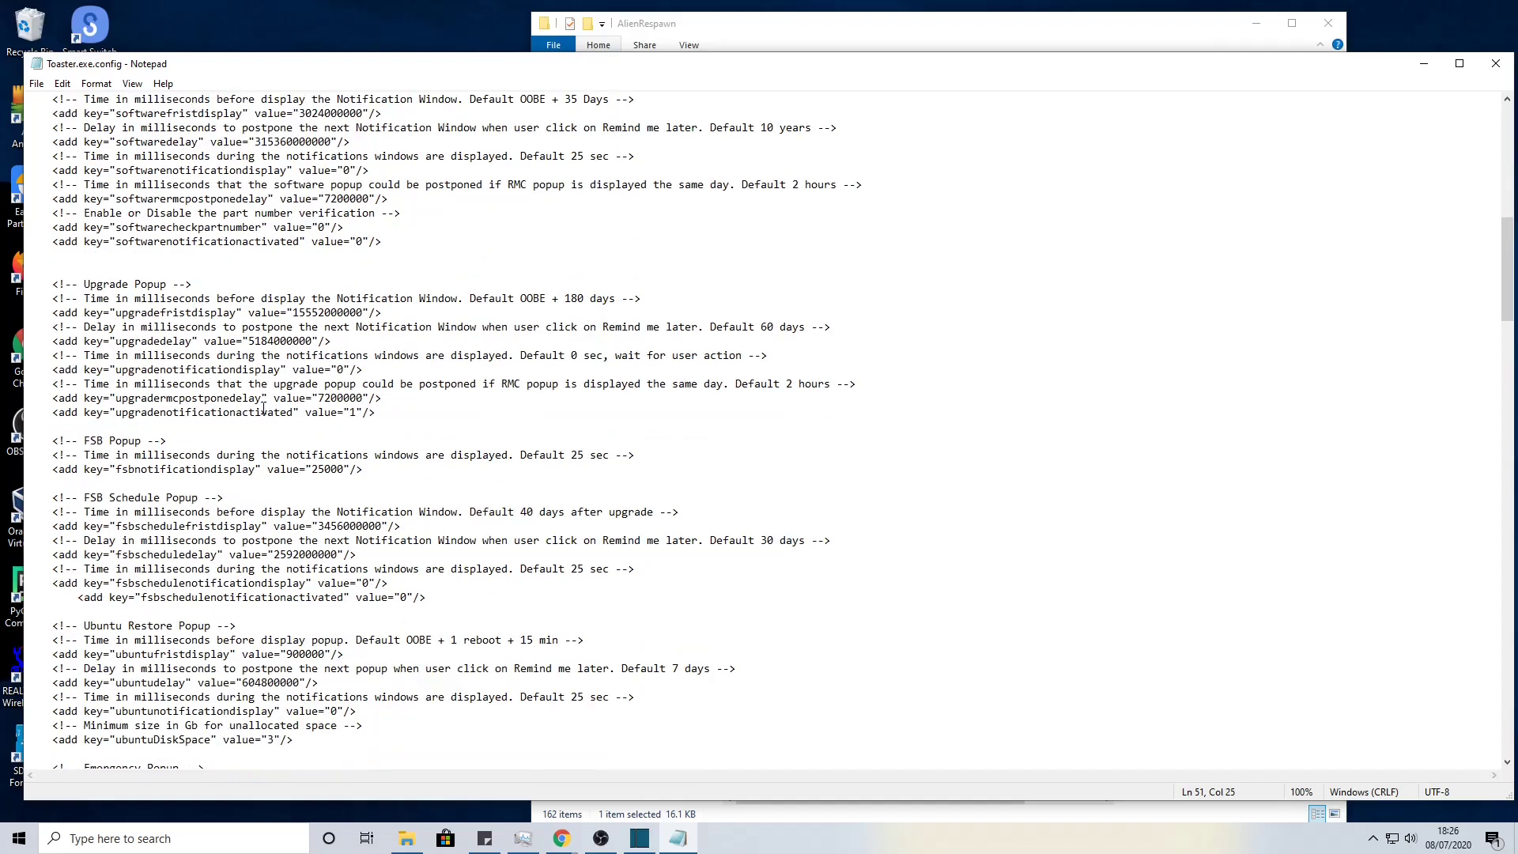
scroll(371, 435, down, 3)
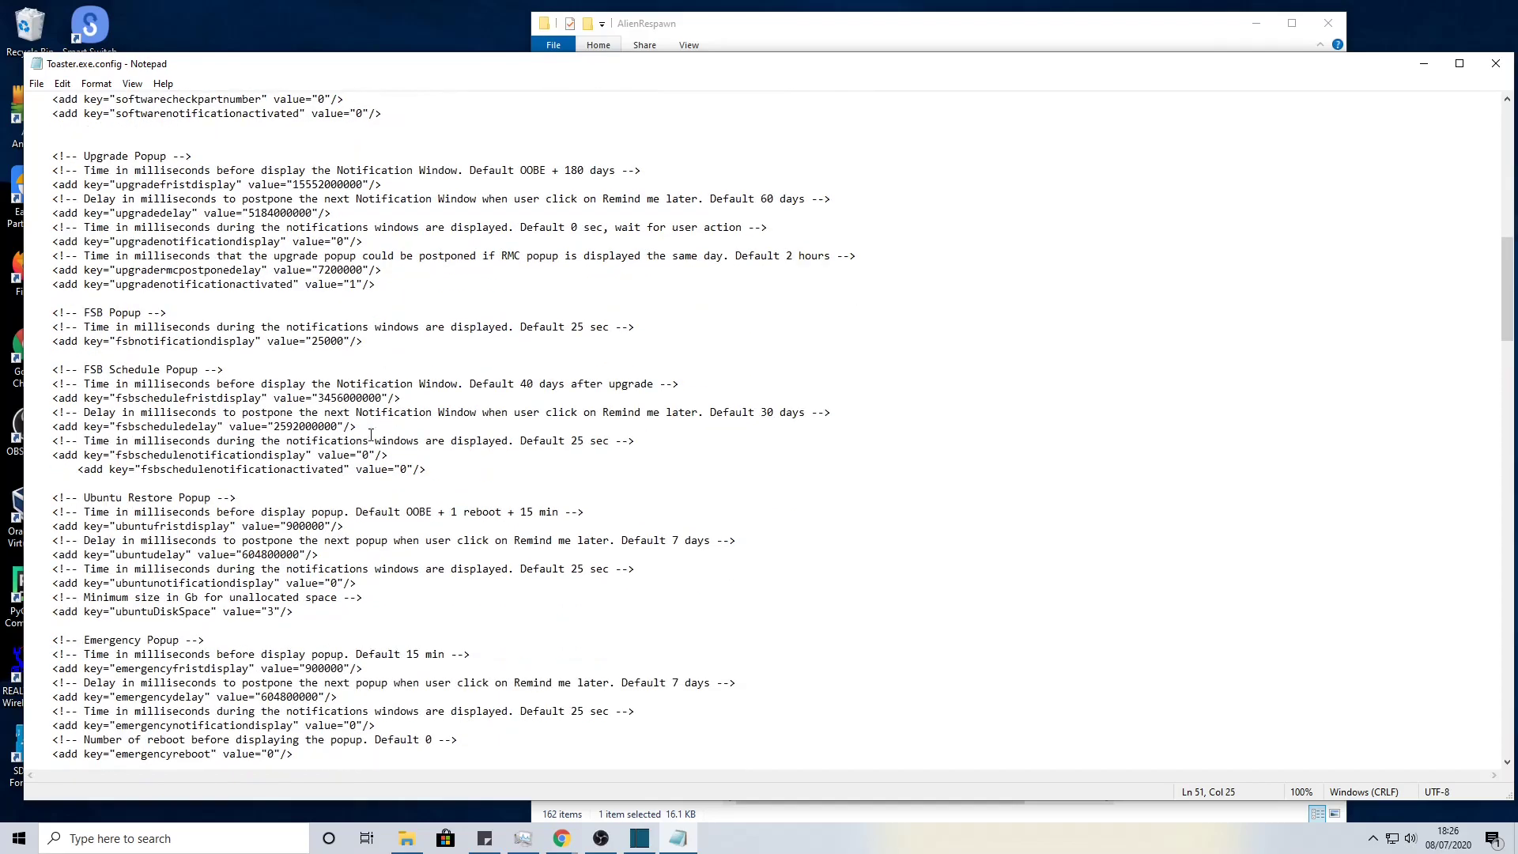
click(1496, 63)
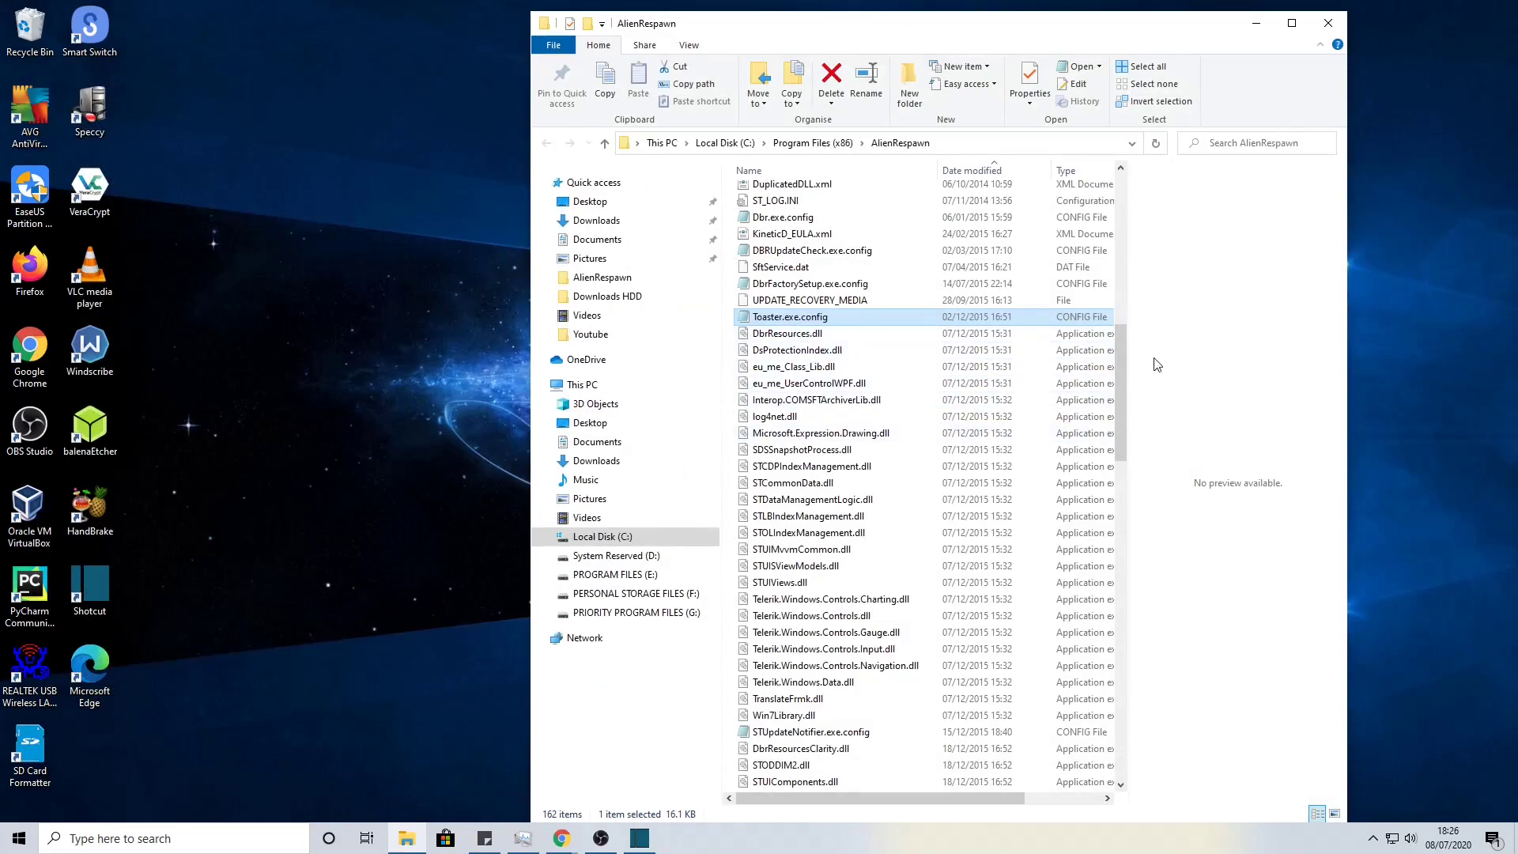
Add Toaster.exe to the selection and try deleting both files, hitting the File In Use warning.
scroll(1117, 361, down, 9)
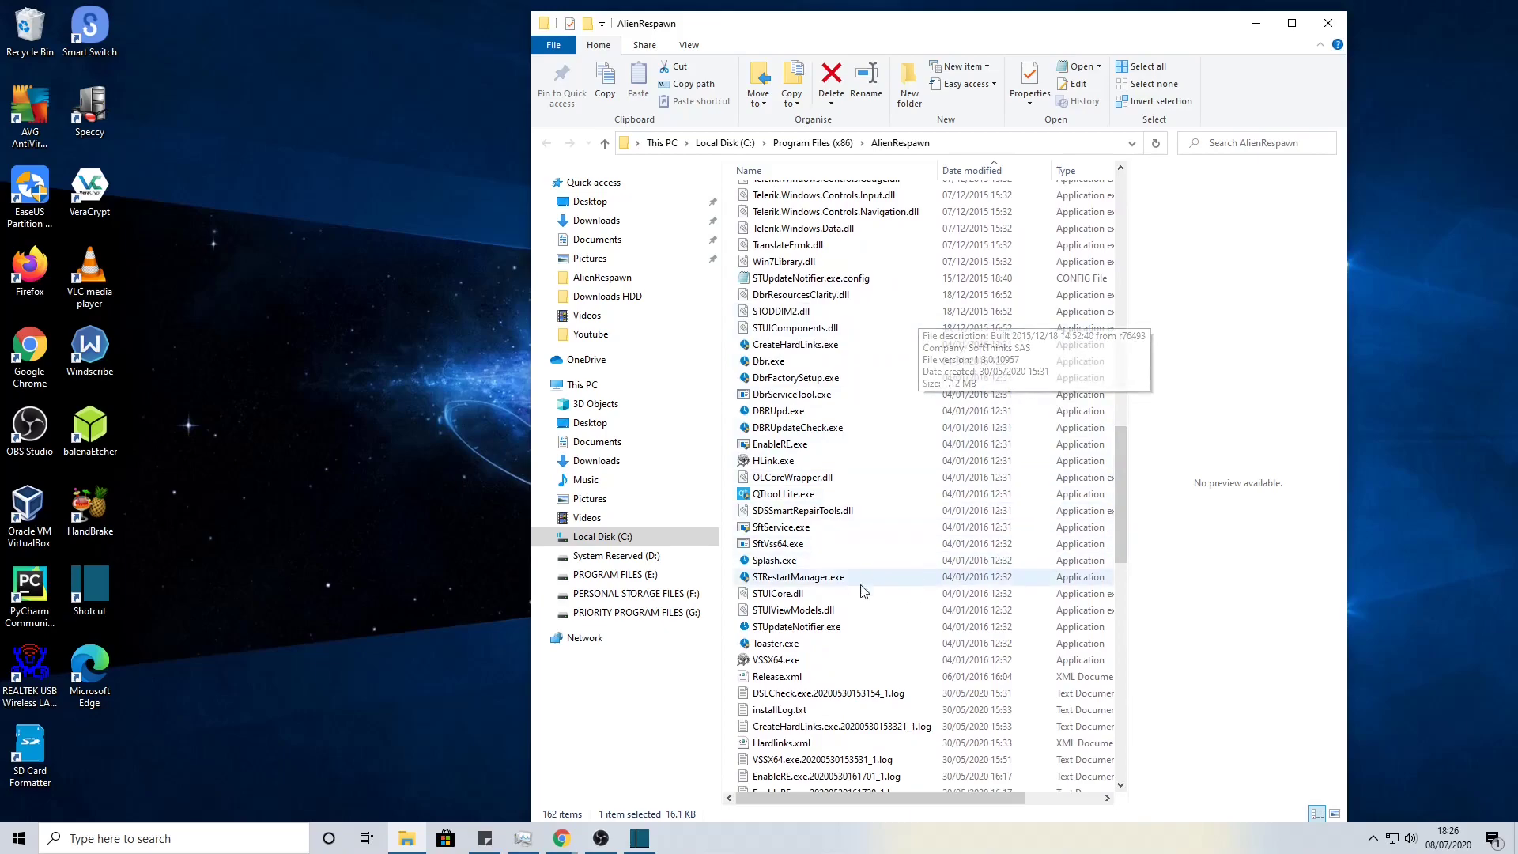
ctrl+click(827, 650)
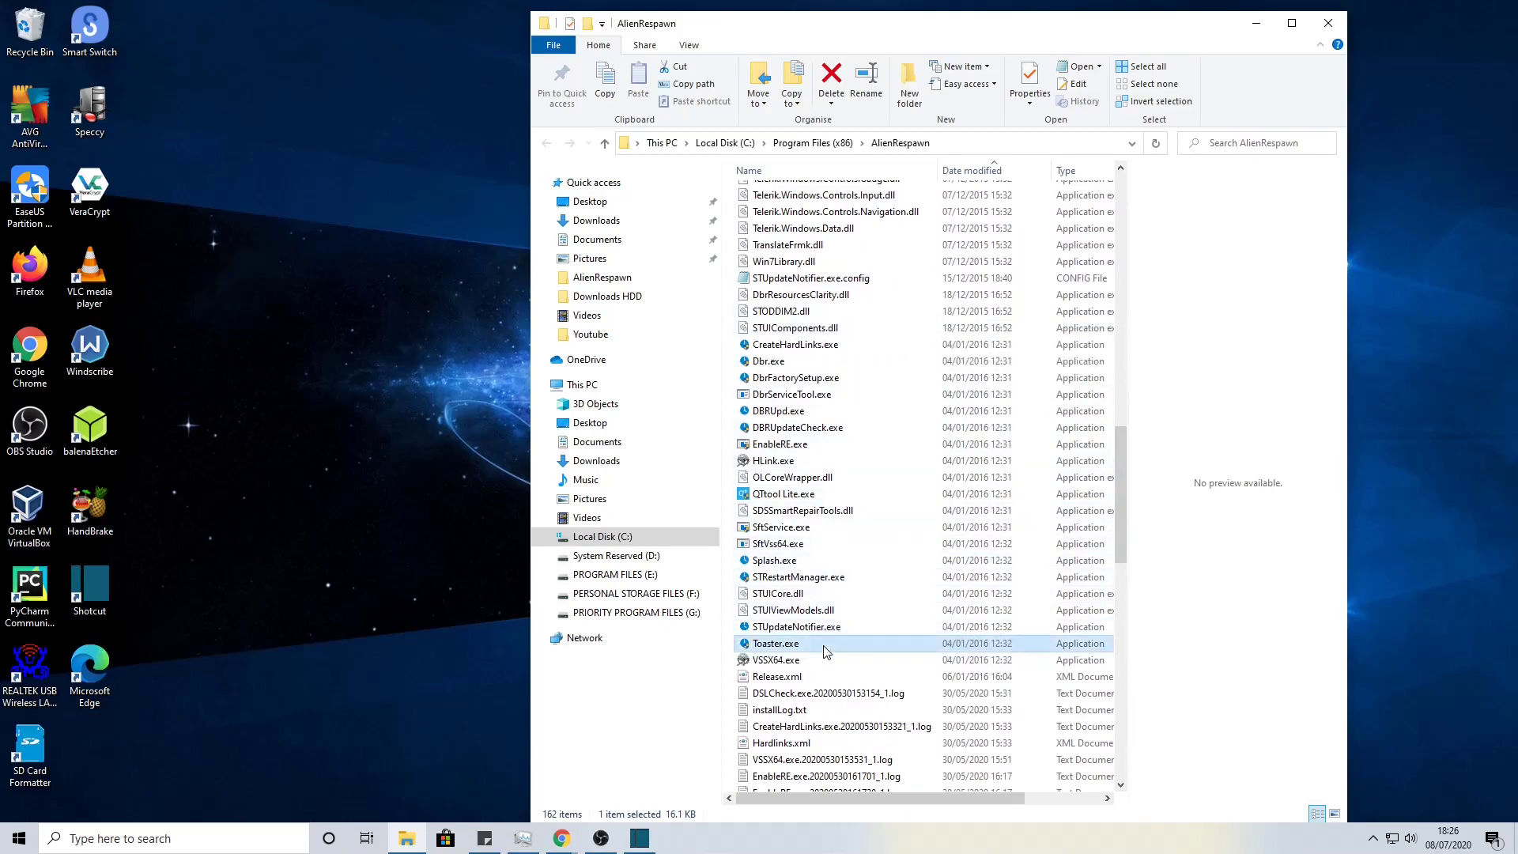
drag(1127, 543, 1156, 533)
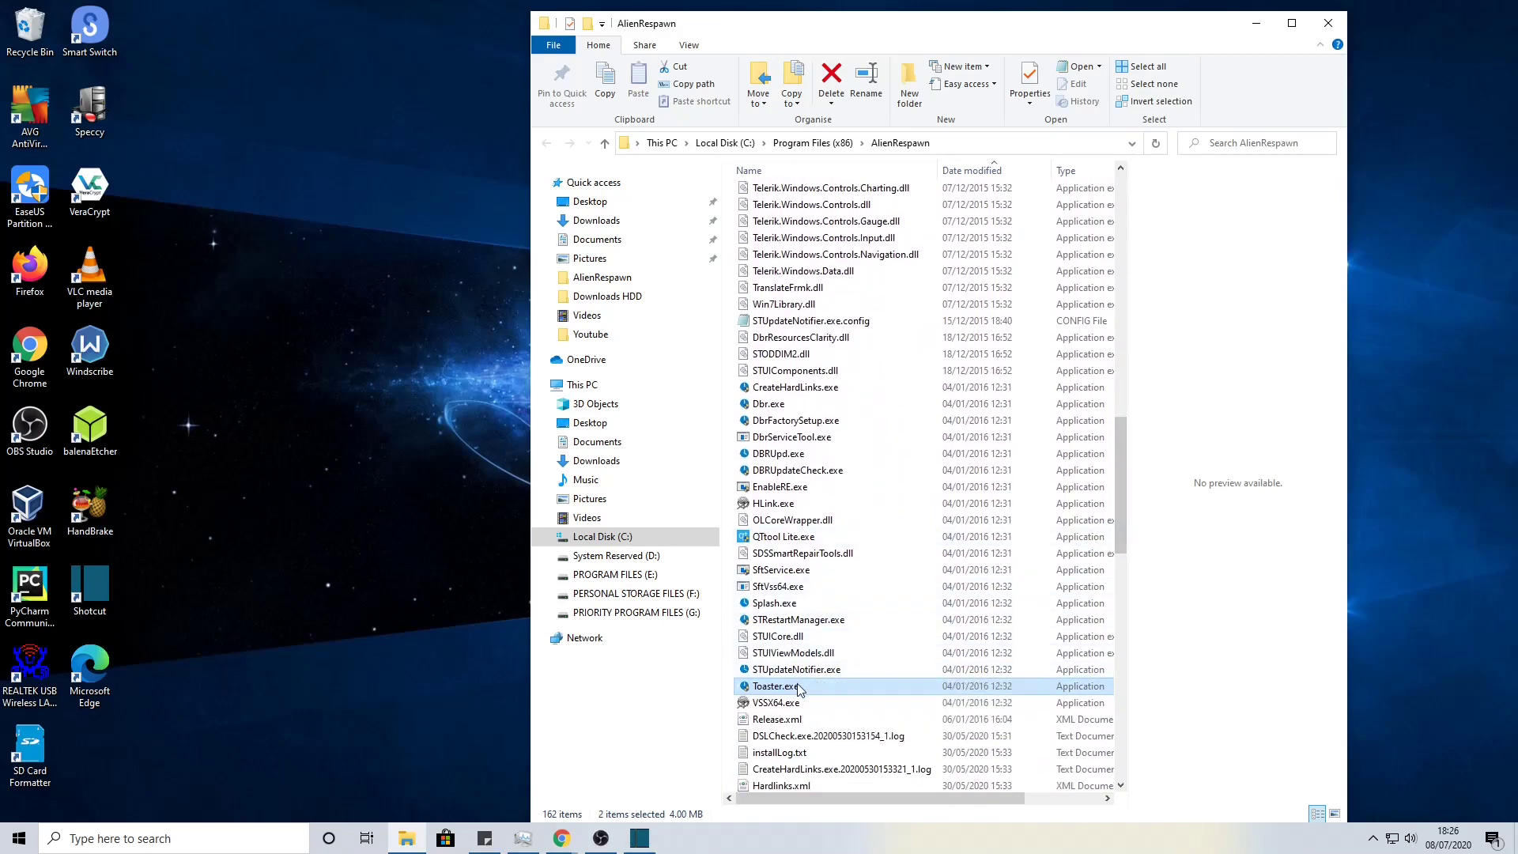
double_click(797, 687)
right_click(798, 685)
click(866, 630)
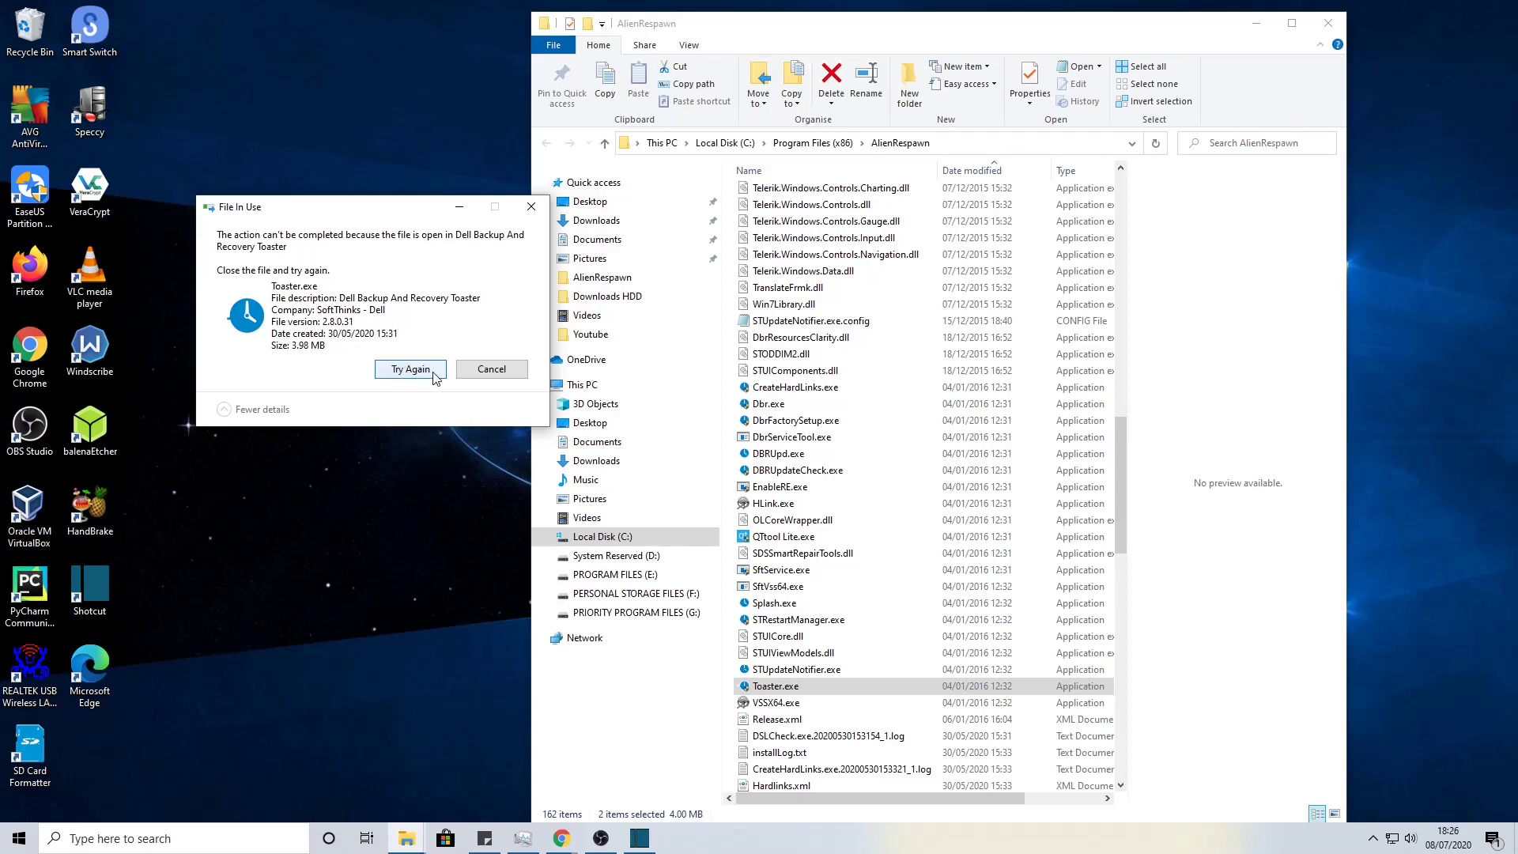
Dismiss the File In Use warning, then end Dell Backup And Recovery Sync and Toaster (32 bit).
click(490, 370)
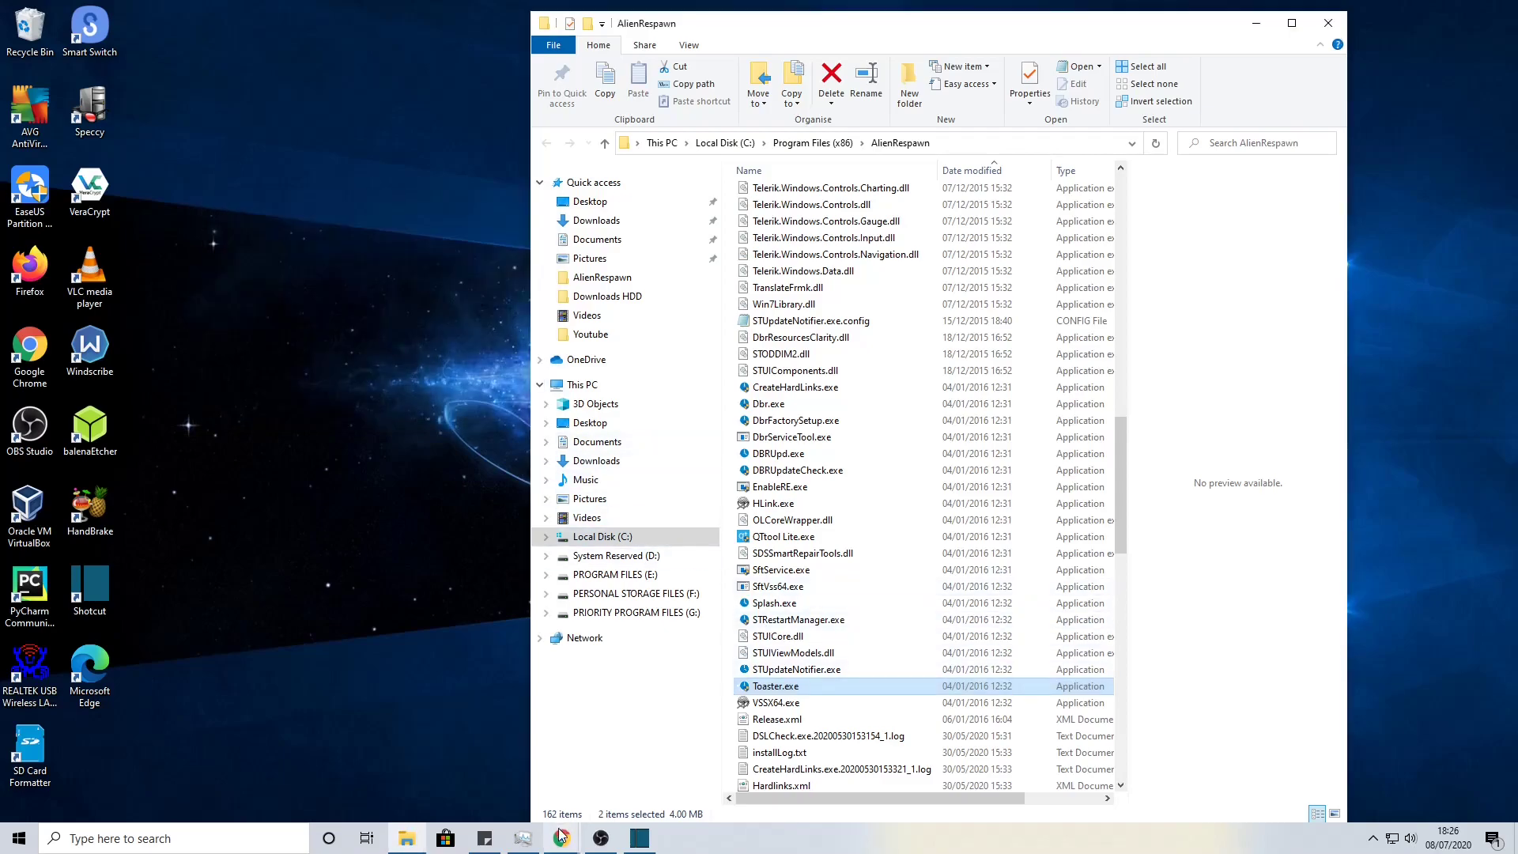
click(523, 838)
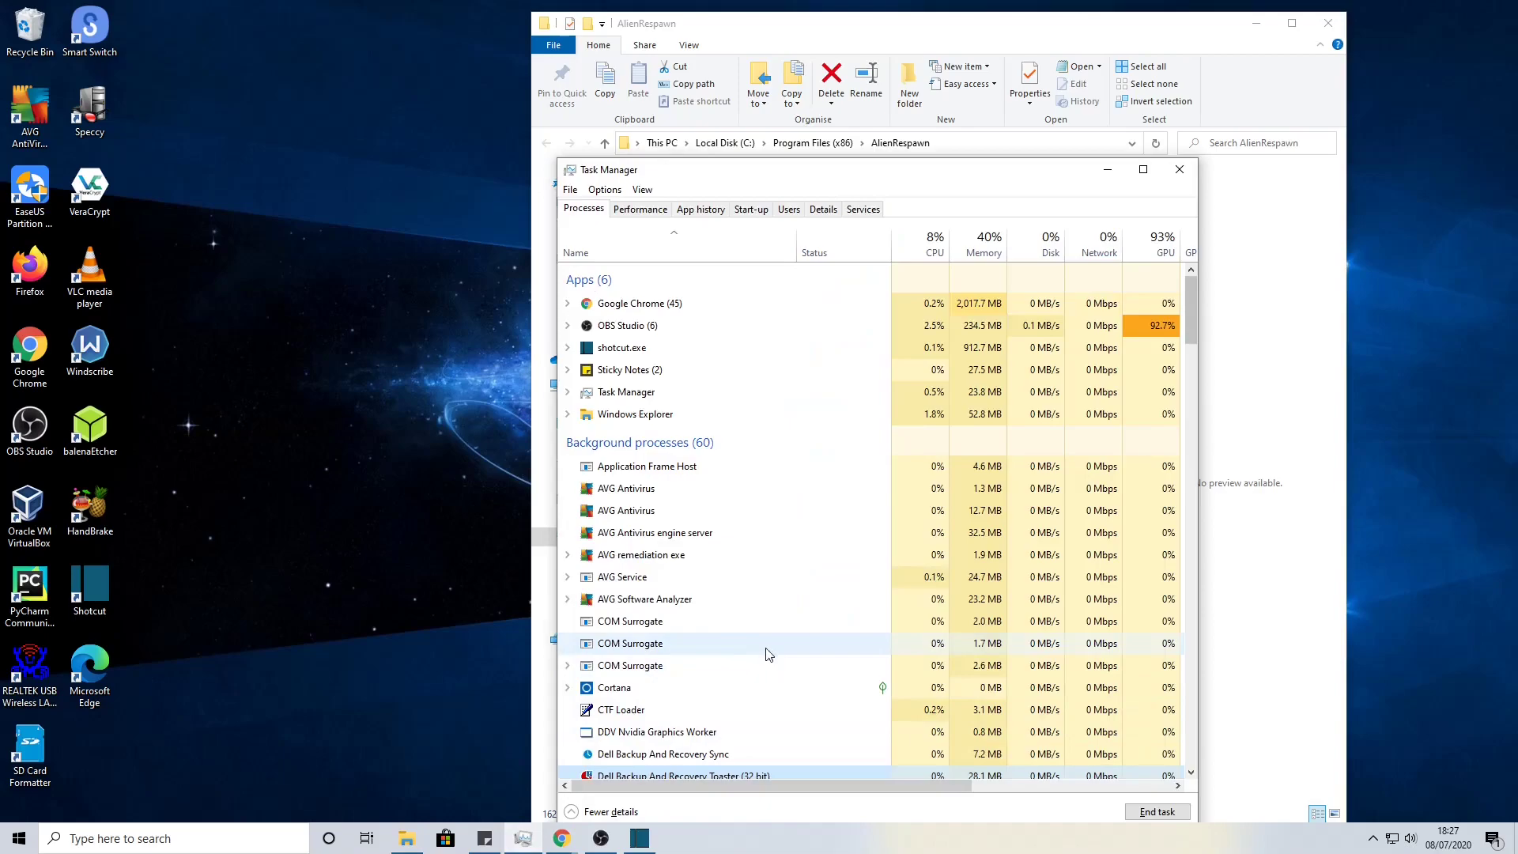
click(702, 730)
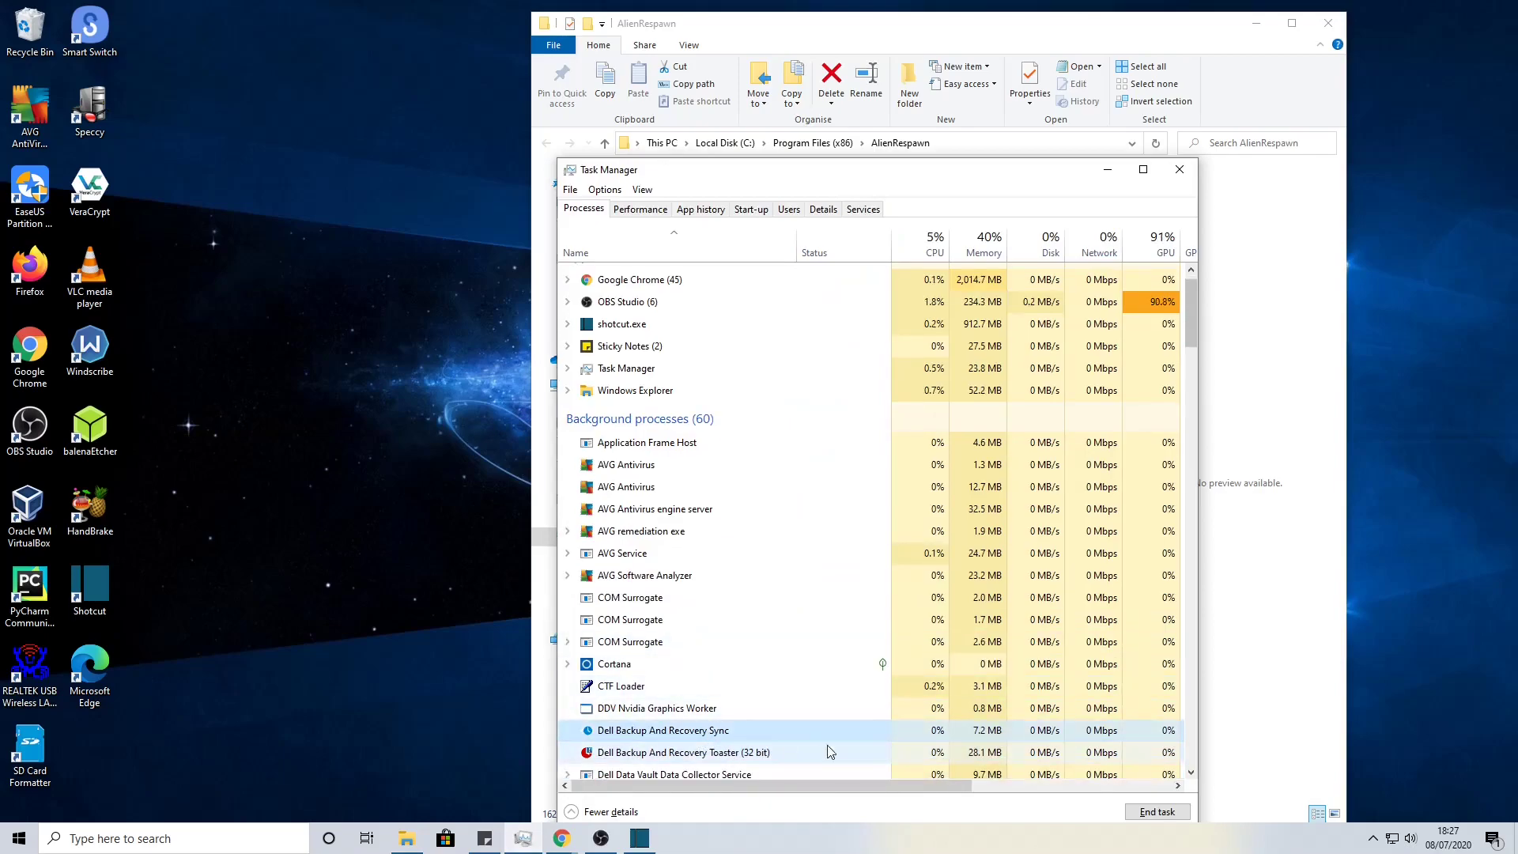
click(1156, 813)
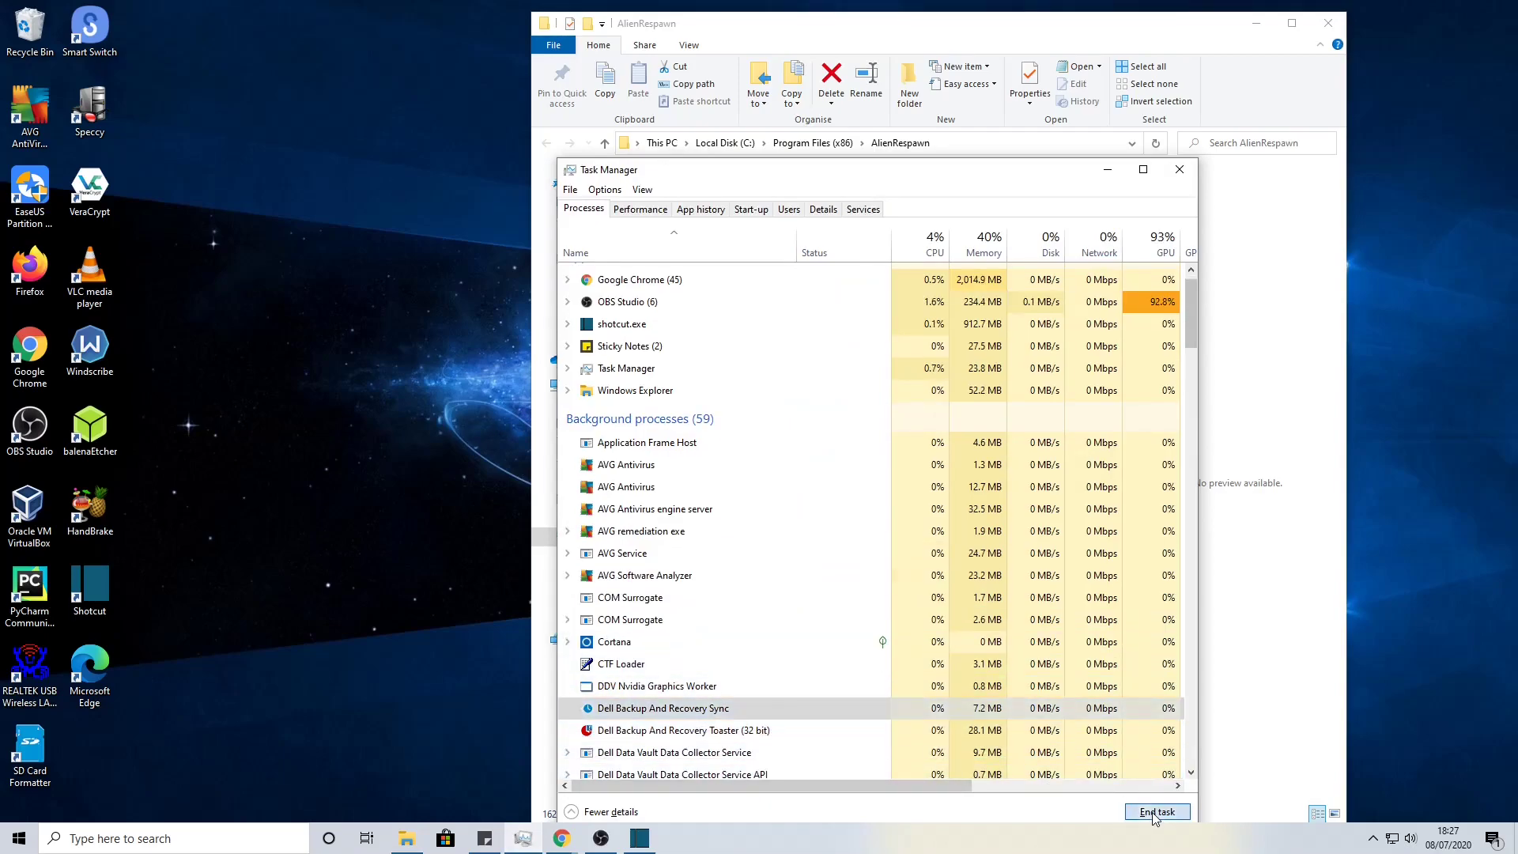
click(656, 710)
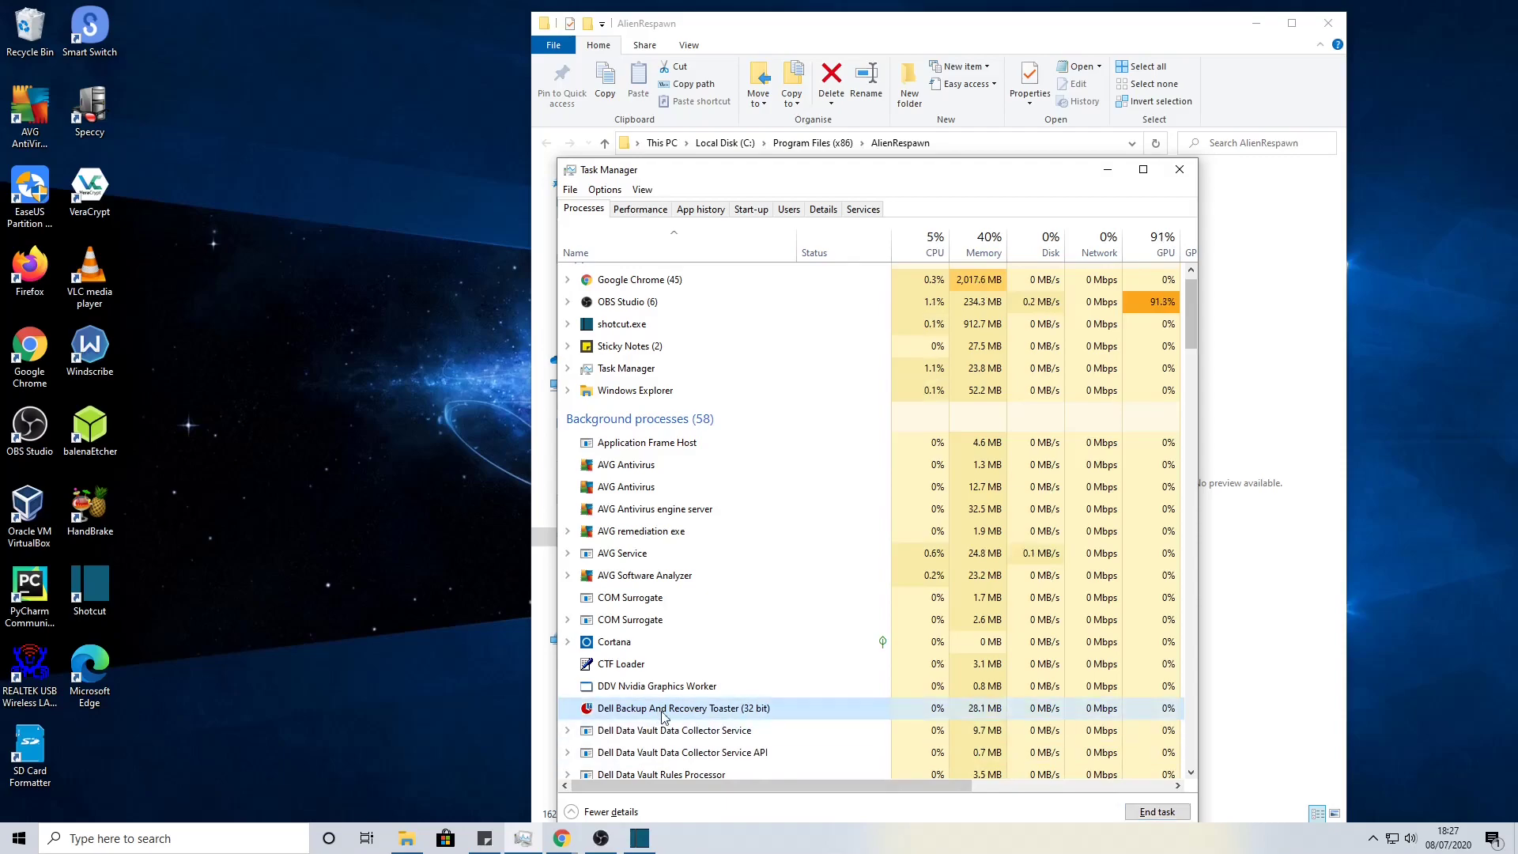
click(1157, 812)
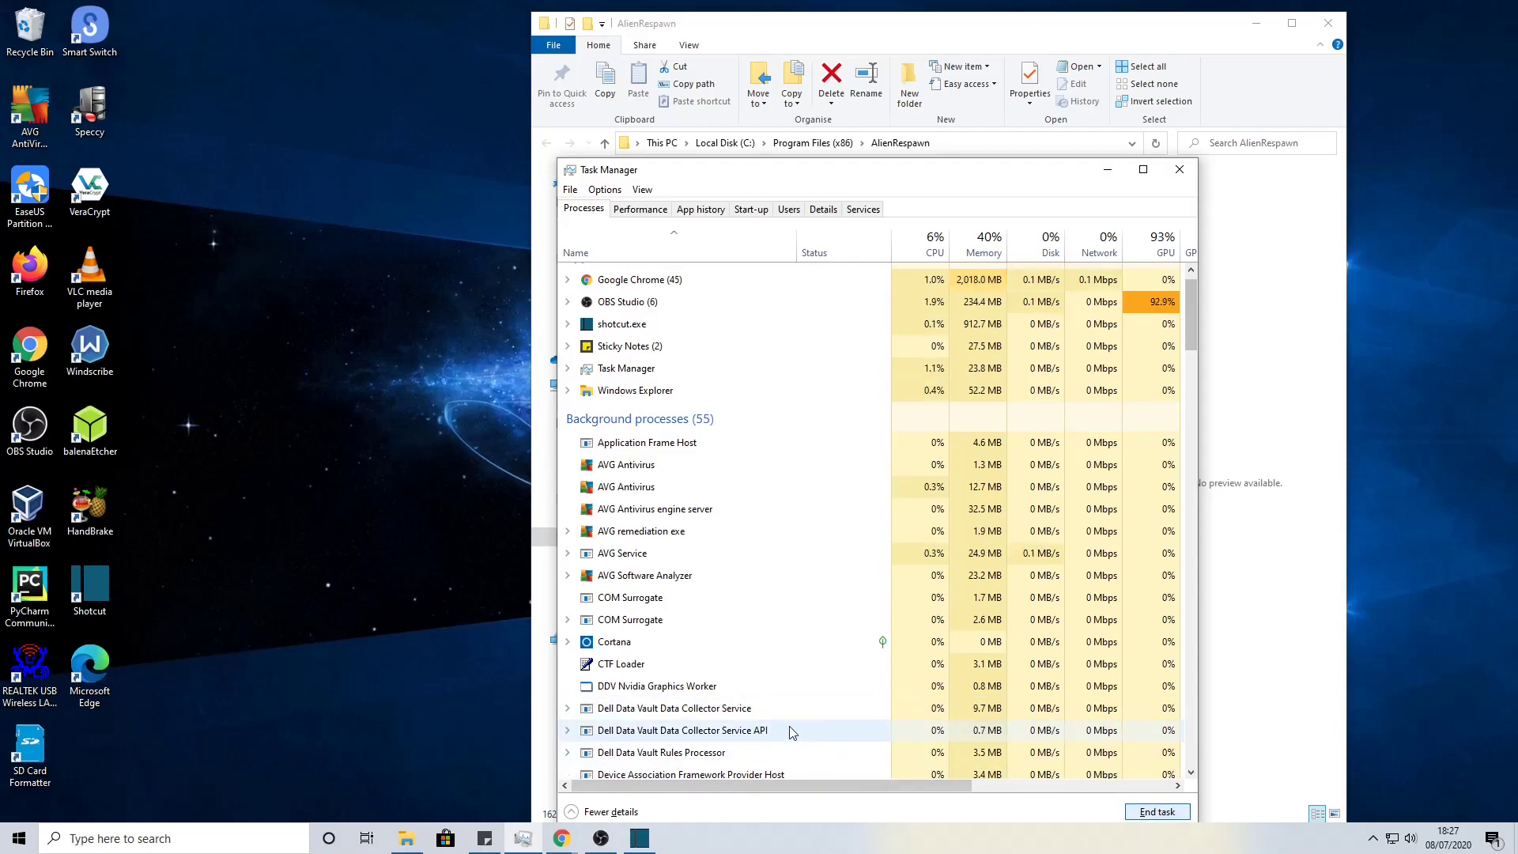
Delete the two selected Toaster files from AlienRespawn, then minimize Task Manager and Explorer.
click(1107, 171)
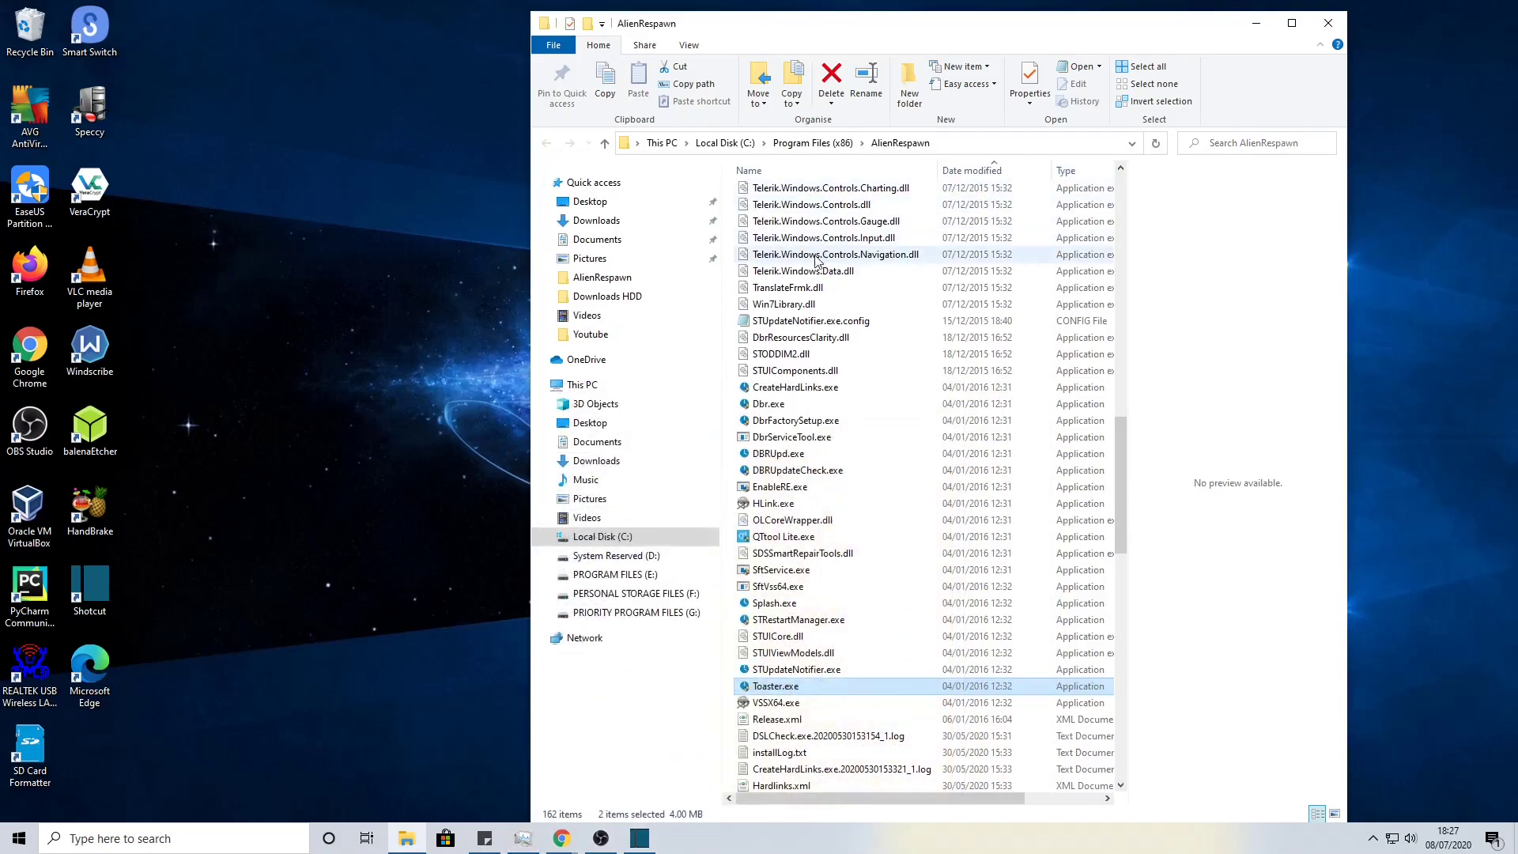
drag(1121, 489, 839, 581)
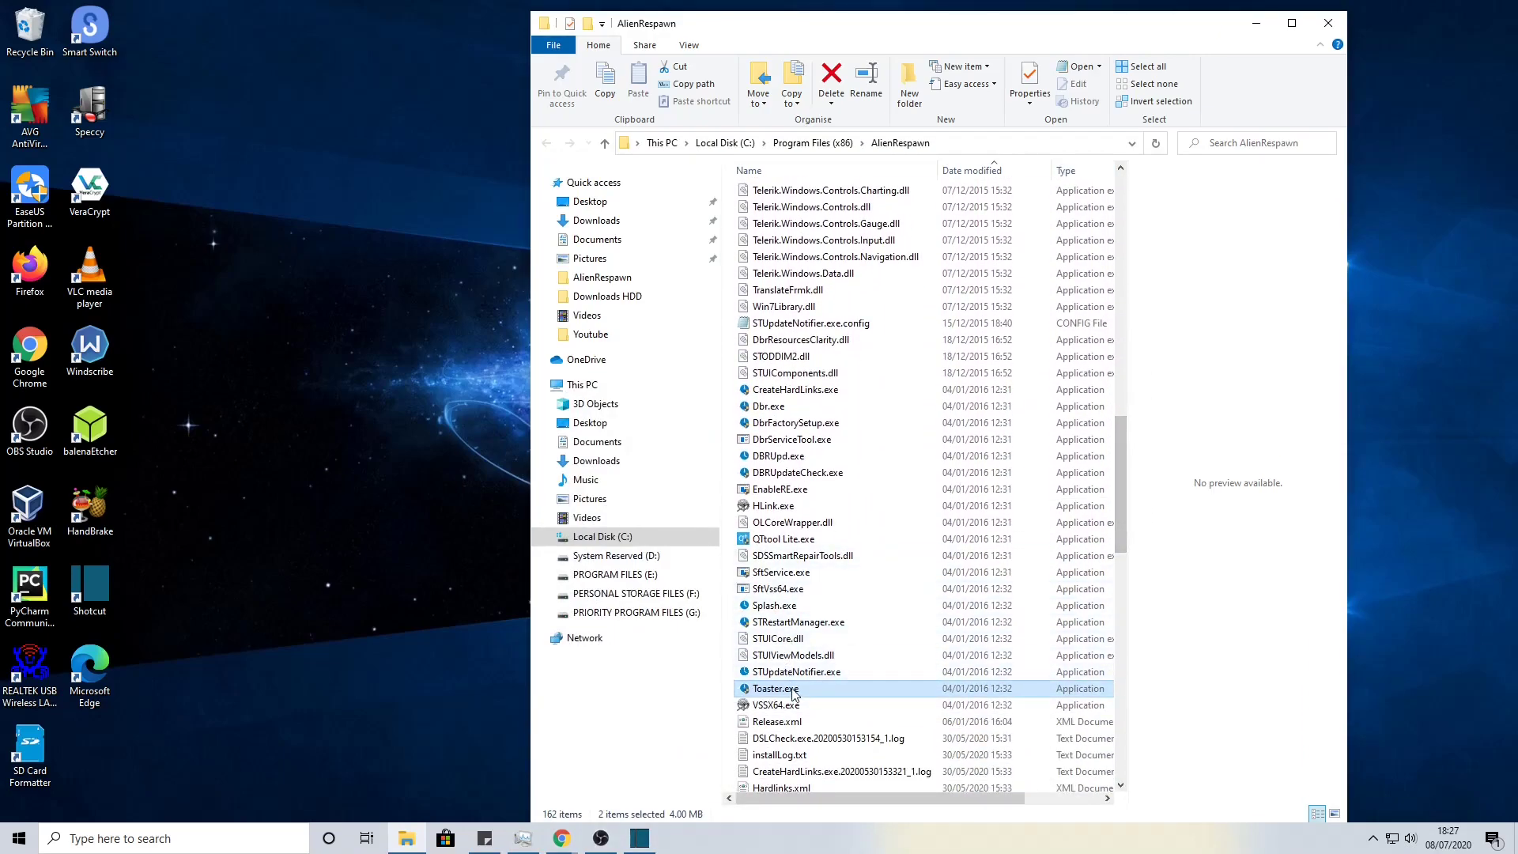
right_click(794, 687)
click(833, 635)
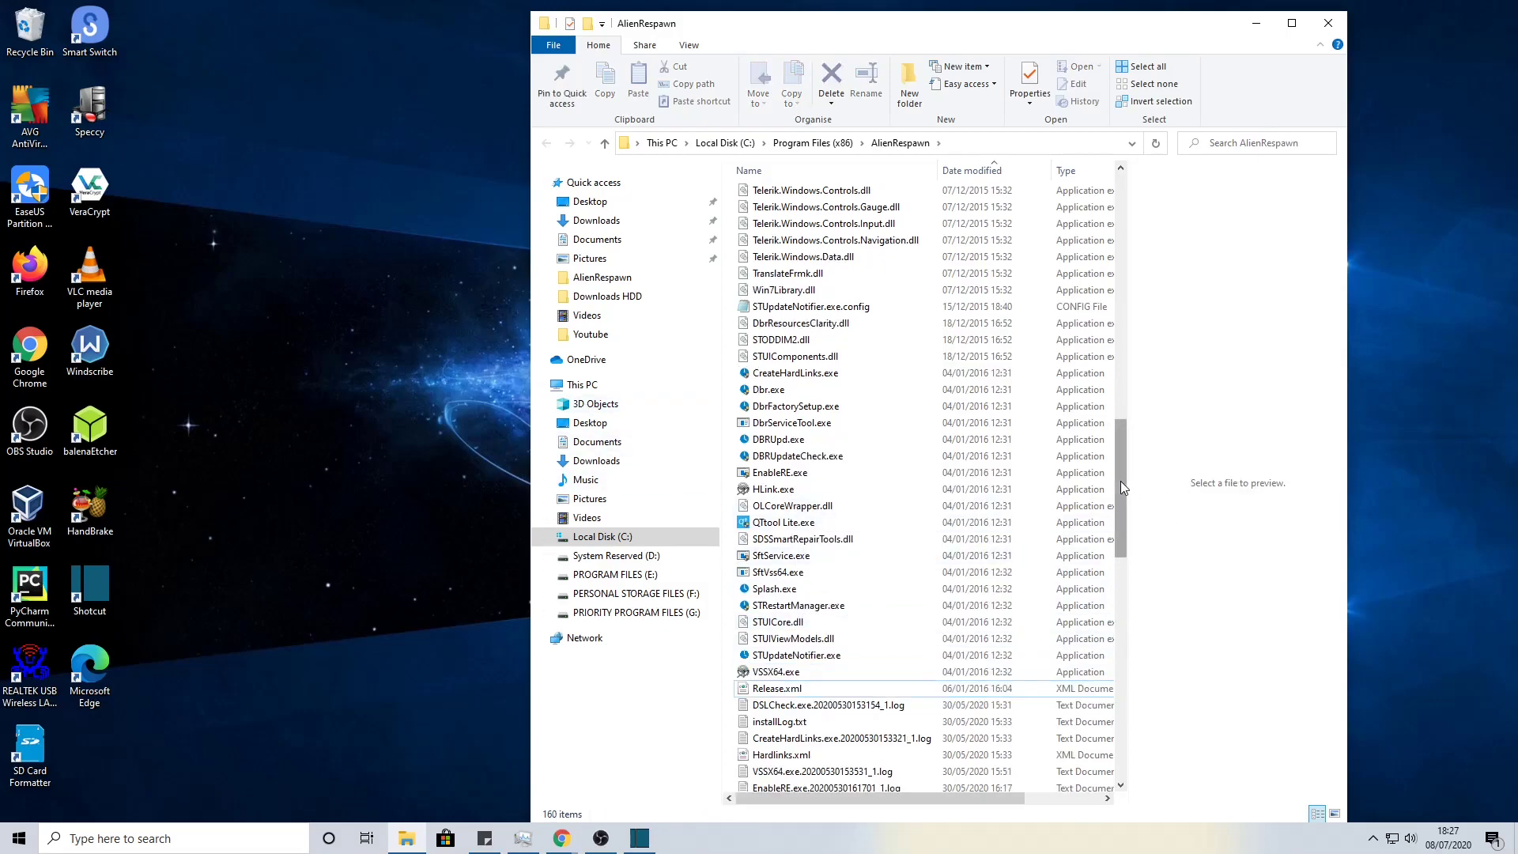
drag(1121, 481, 1119, 214)
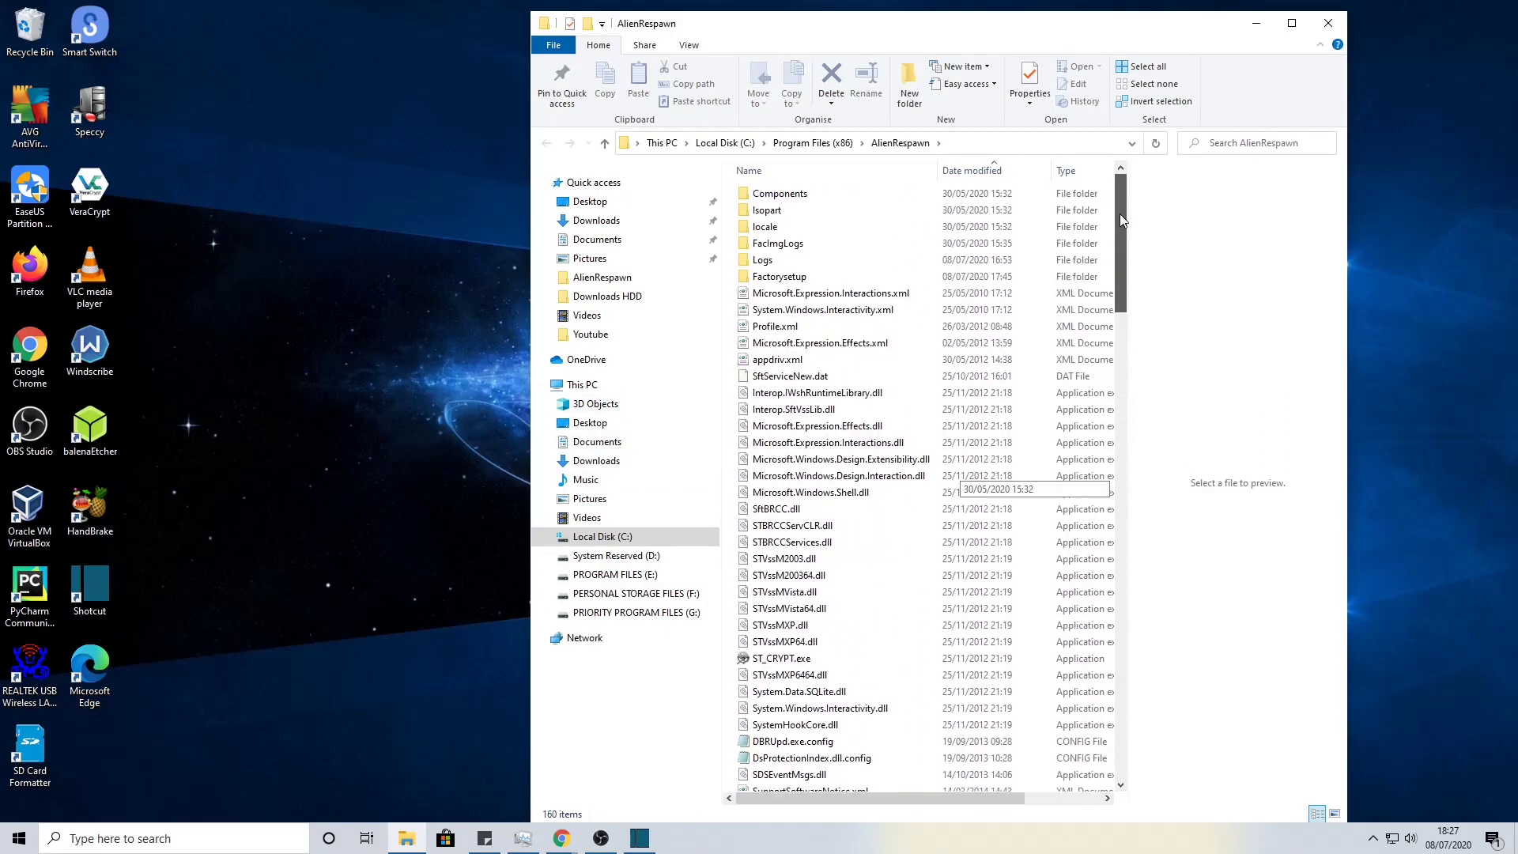
click(1256, 23)
Check the hidden notification-area icons, then show the Start menu's list of installed apps.
click(1372, 839)
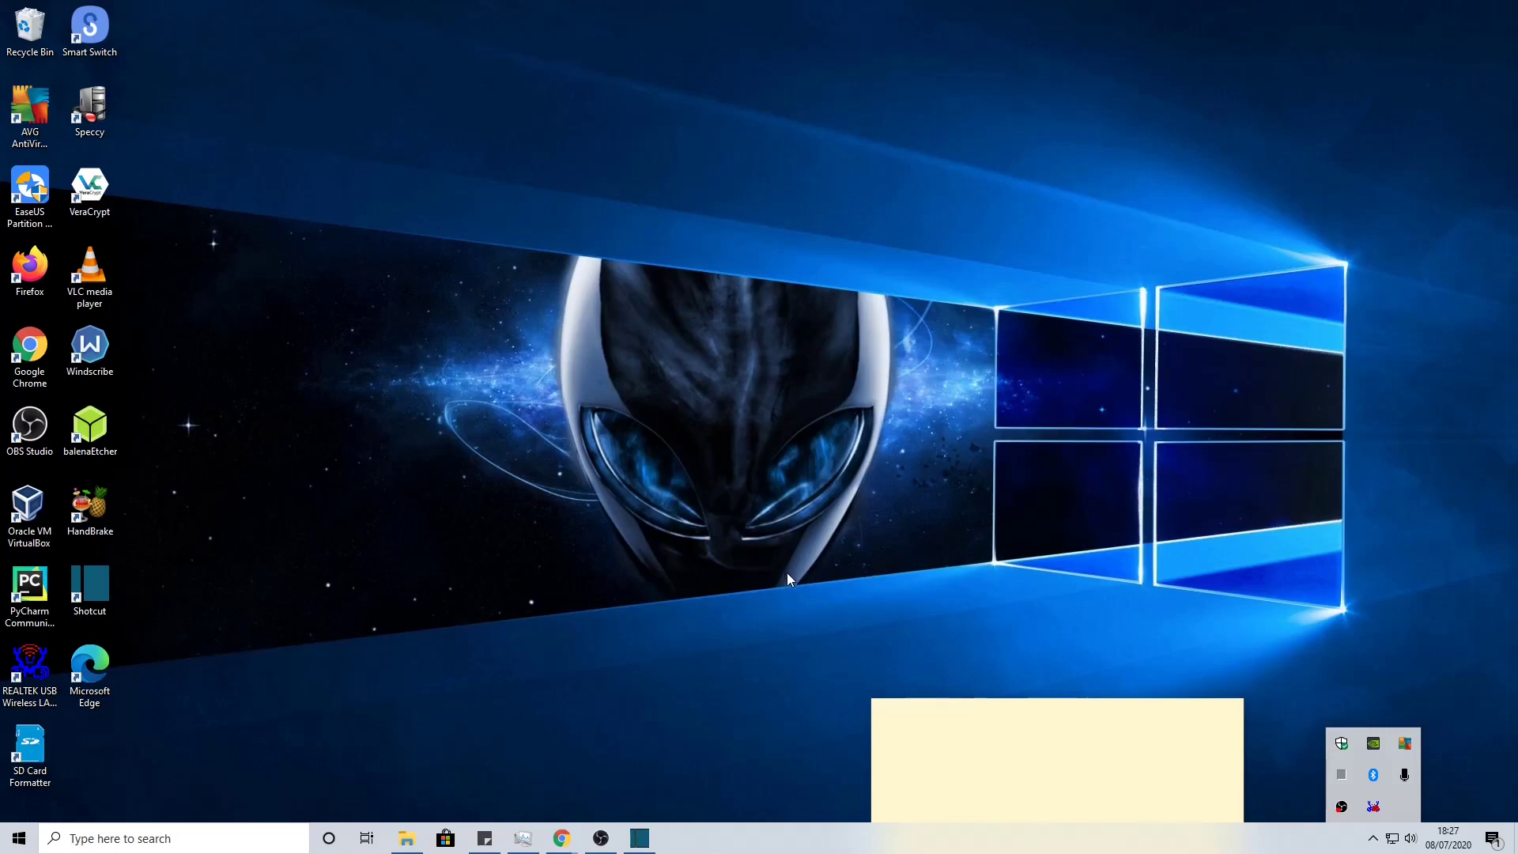
click(493, 694)
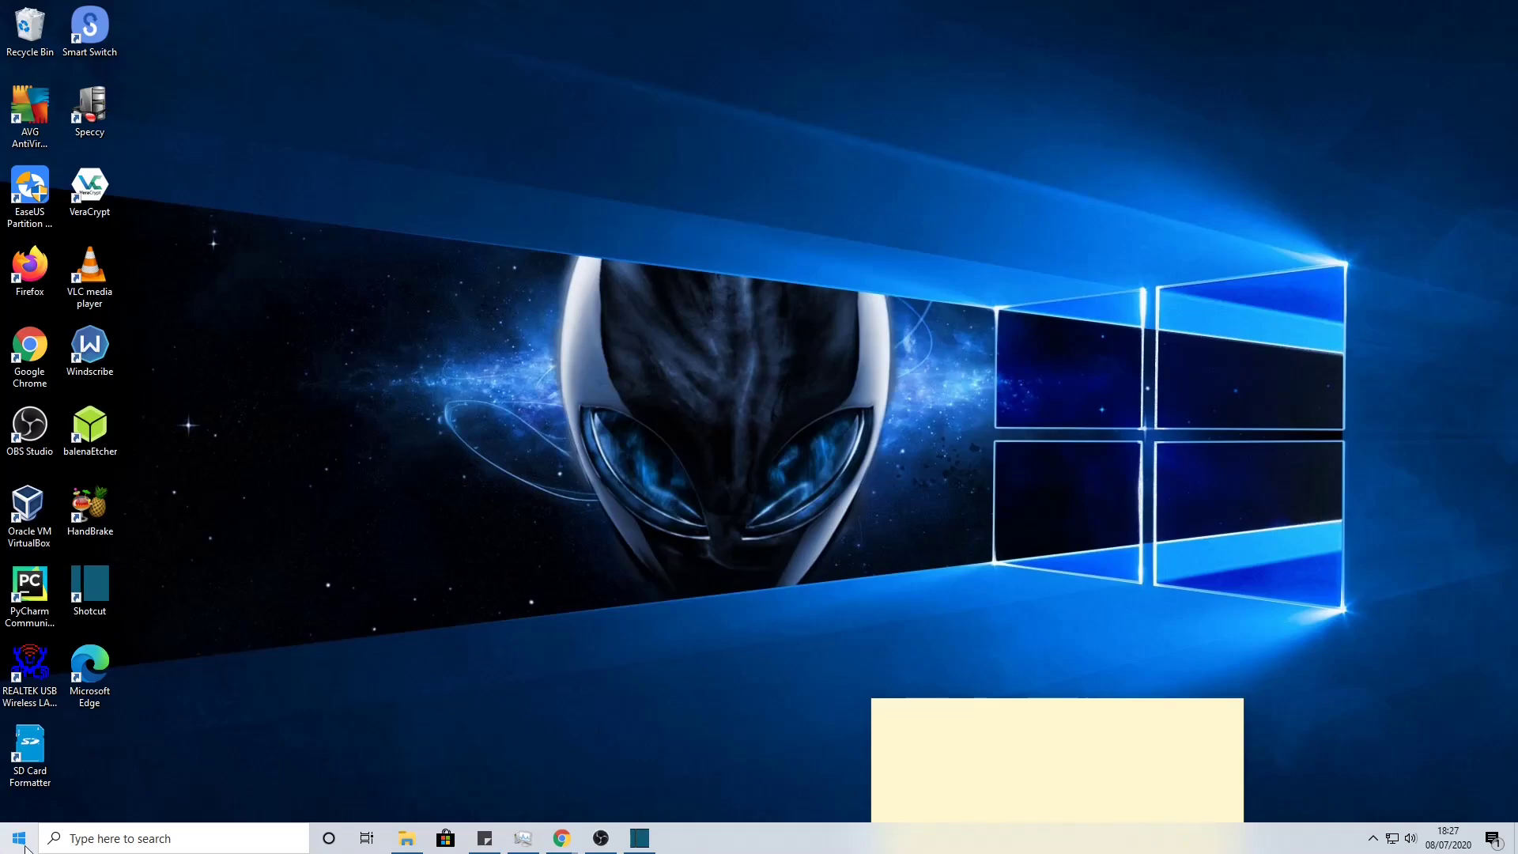
click(24, 846)
mouse_move(6, 500)
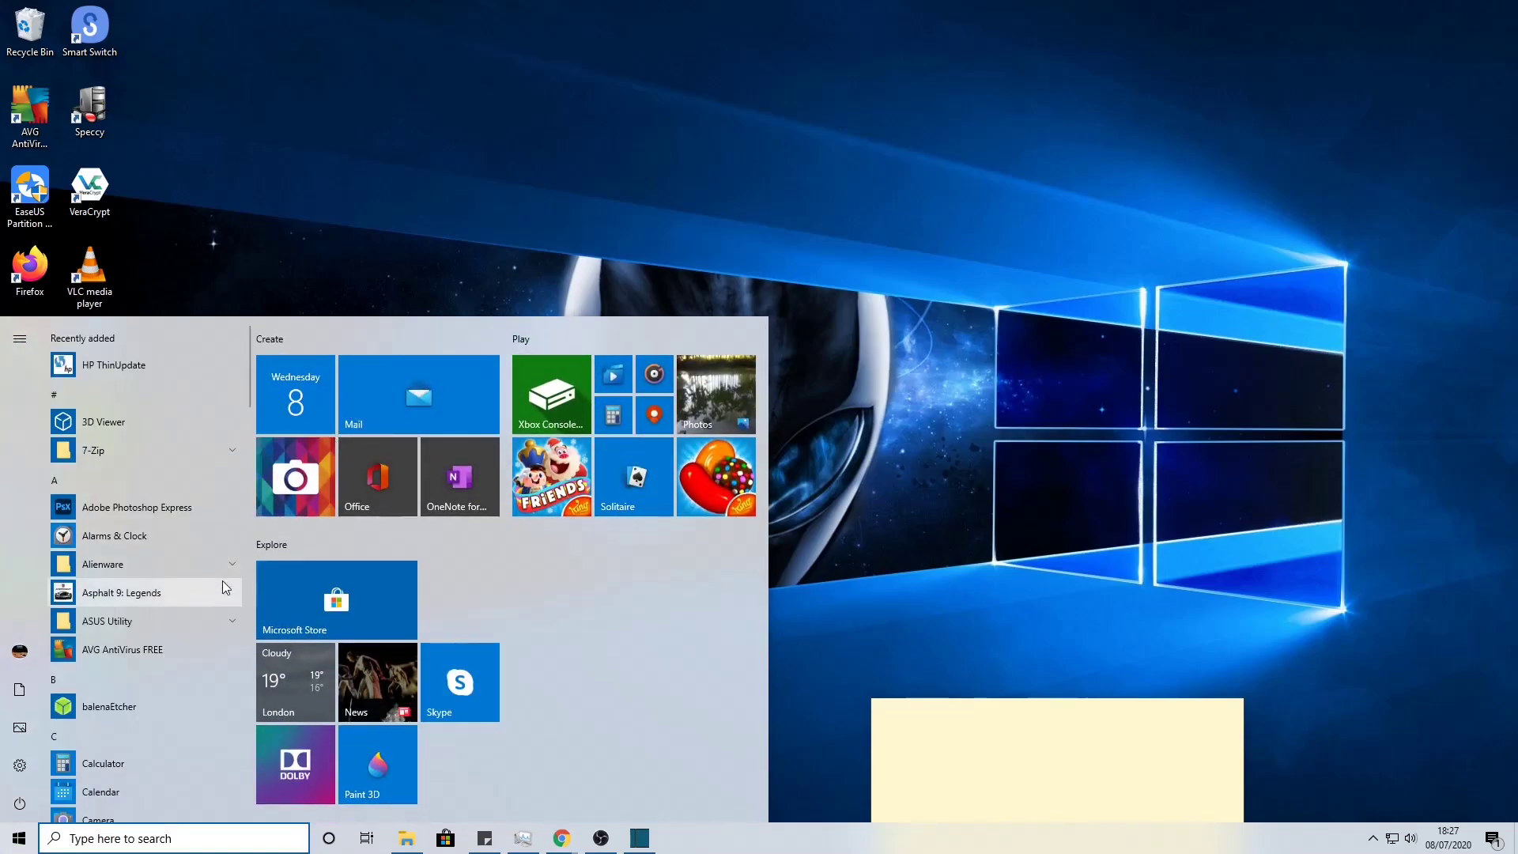
Launch AlienRespawn from the Alienware group and close the Explorer window covering its dashboard.
click(140, 566)
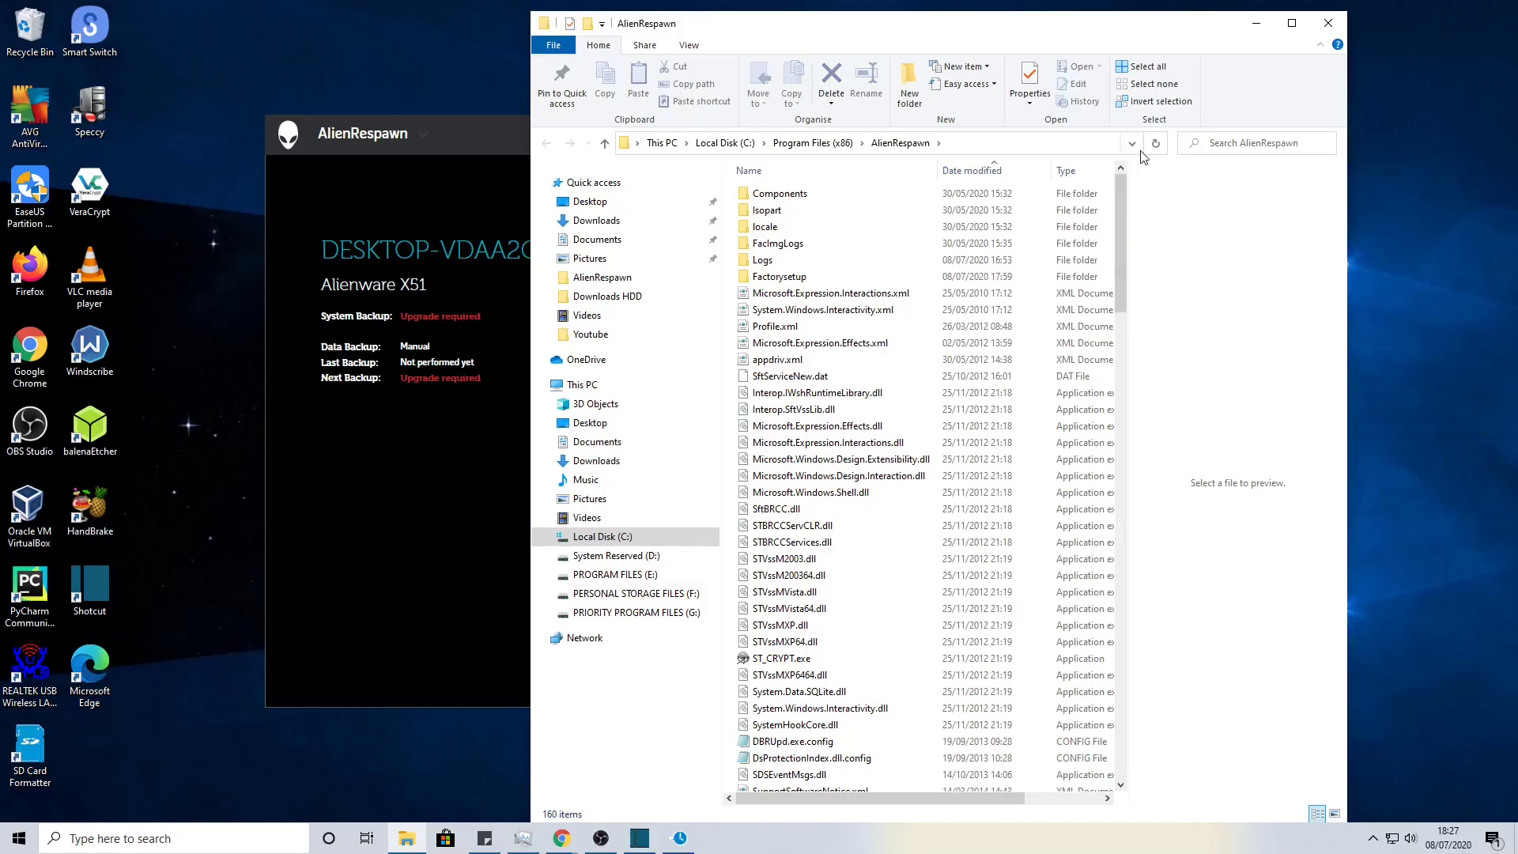
click(1237, 24)
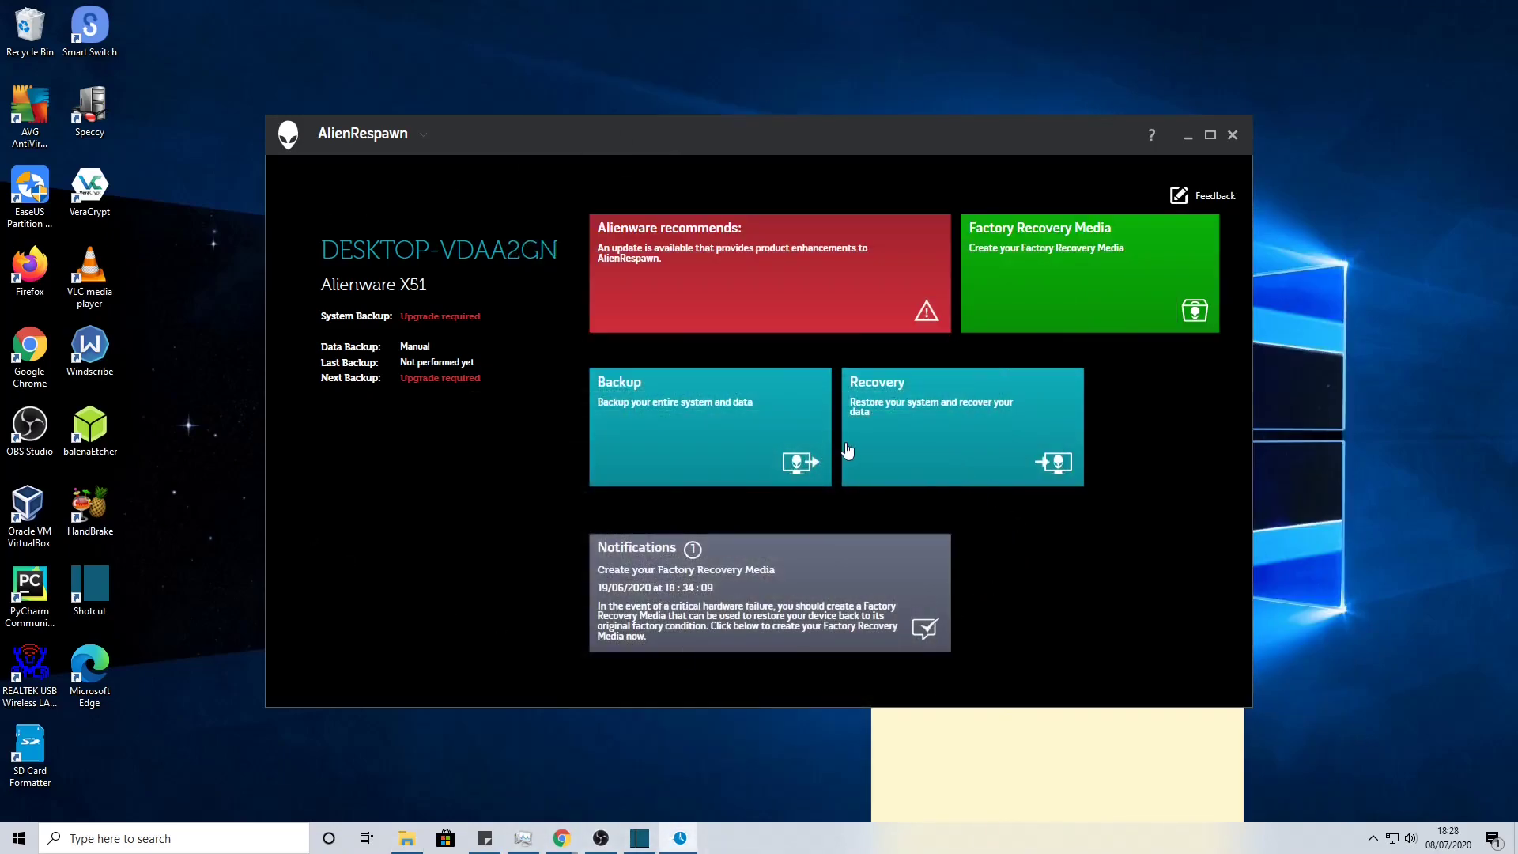
Minimize the AlienRespawn window to reveal the desktop.
click(1187, 135)
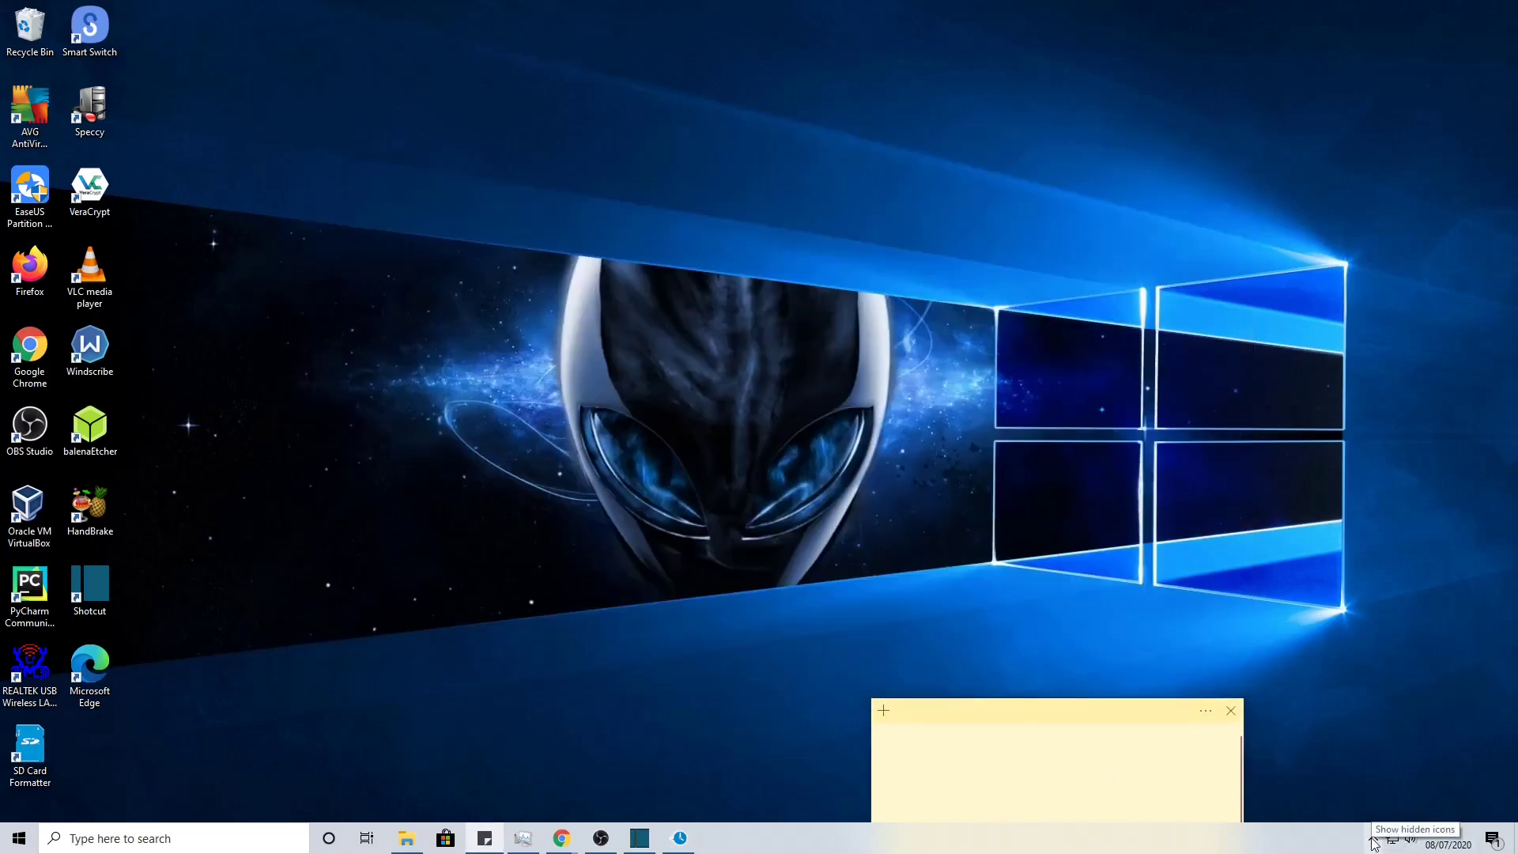